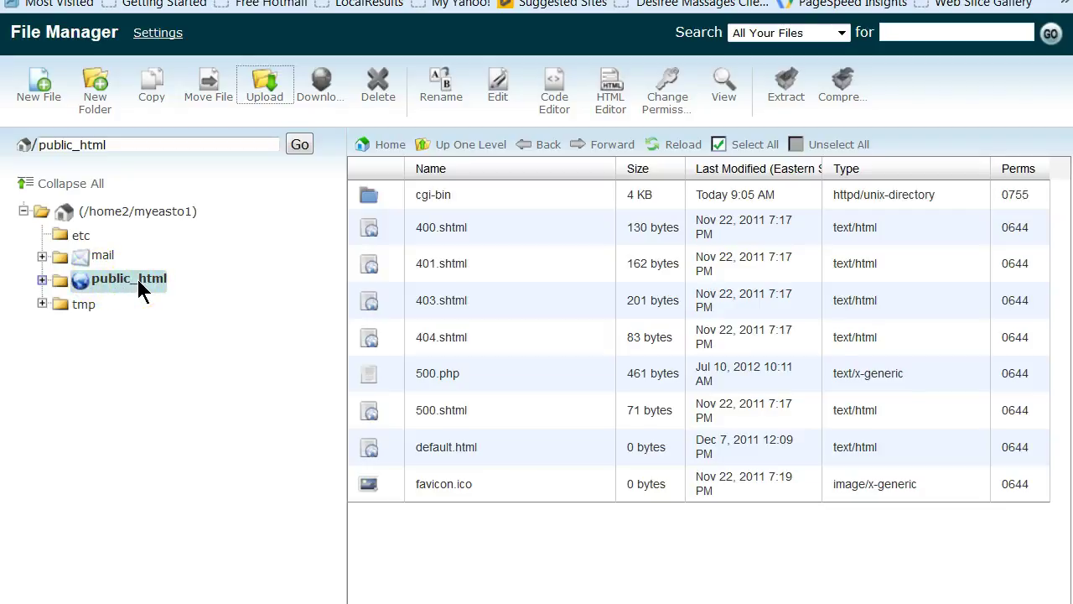
# Upload wordpress-4.4.zip from the computer's download folder into public_html
pyautogui.click(264, 92)
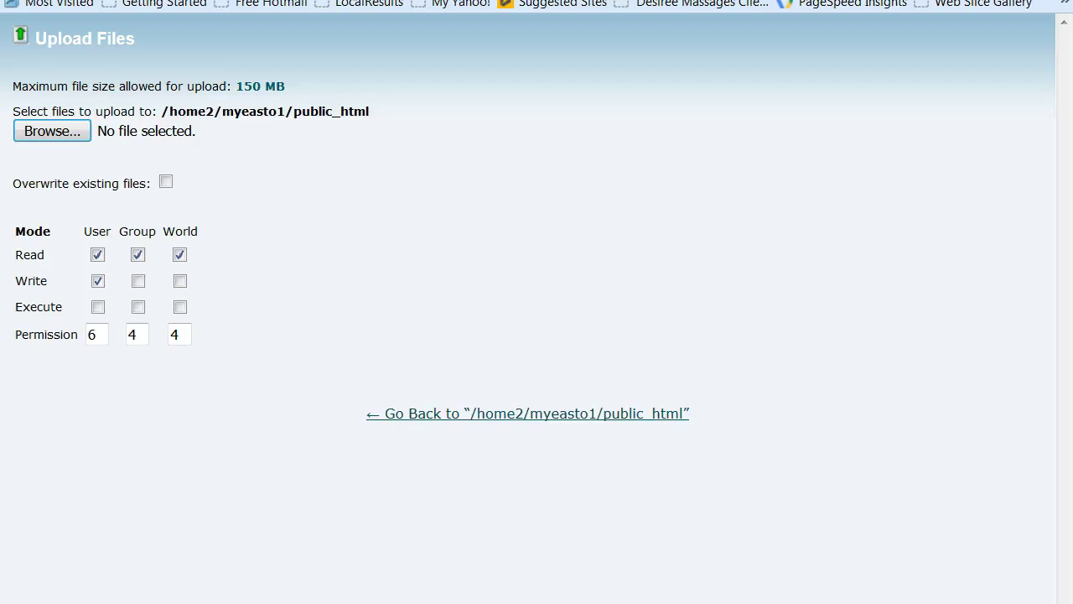
pyautogui.click(53, 133)
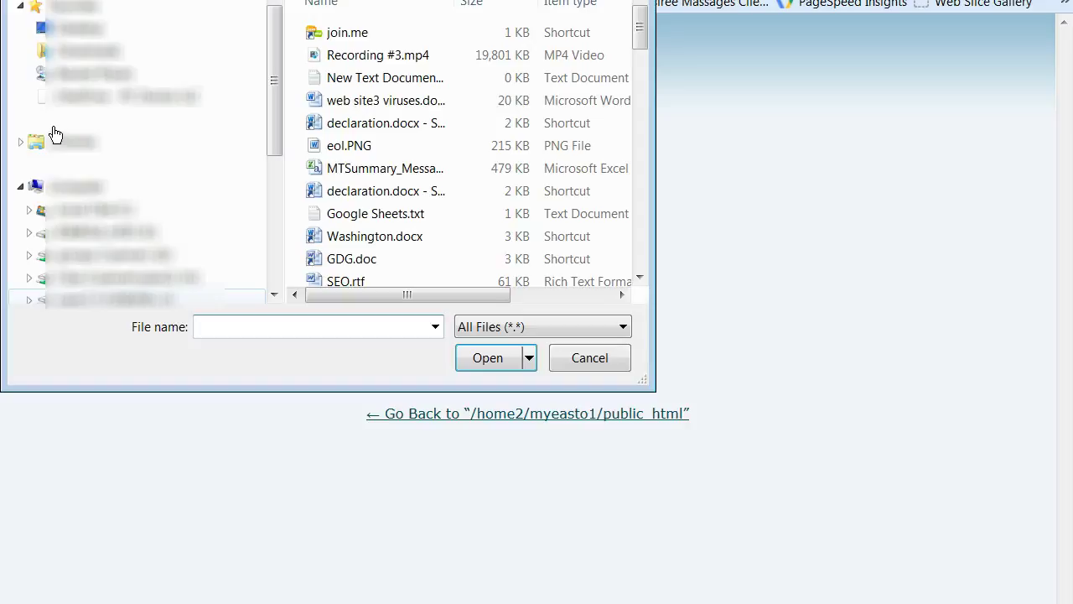
pyautogui.moveTo(271, 72); pyautogui.dragTo(285, 239)
pyautogui.click(142, 141)
pyautogui.click(345, 182)
pyautogui.moveTo(639, 67); pyautogui.dragTo(647, 182)
pyautogui.click(637, 241)
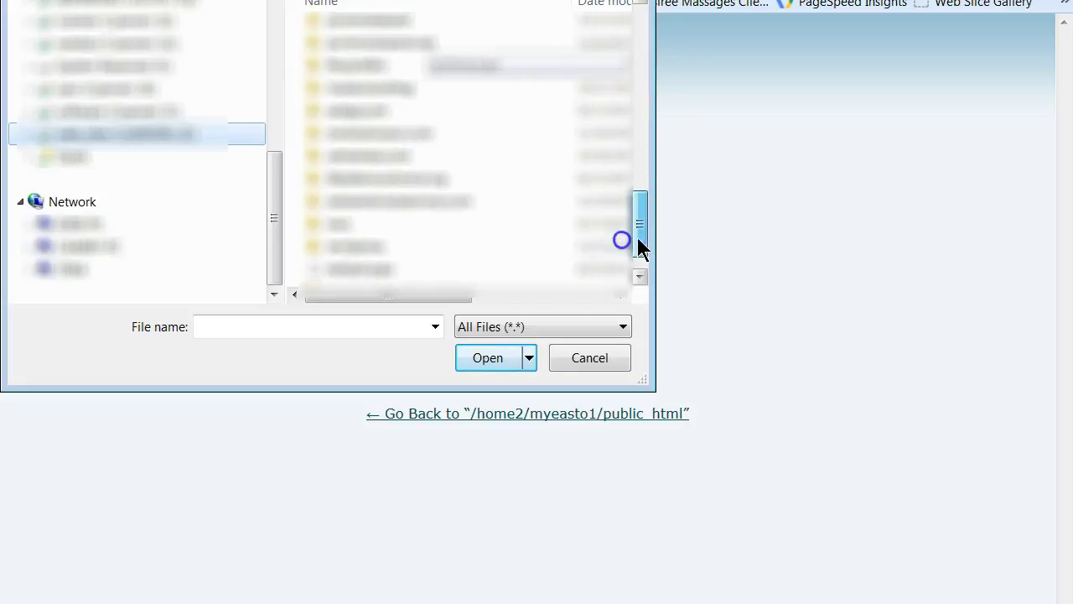
pyautogui.click(330, 246)
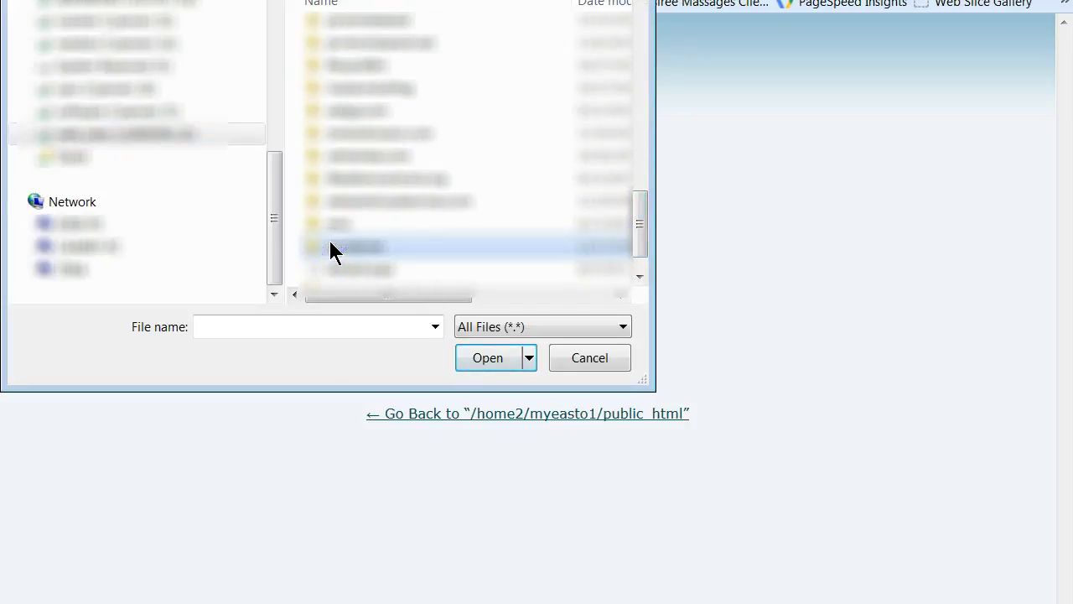
pyautogui.doubleClick(331, 245)
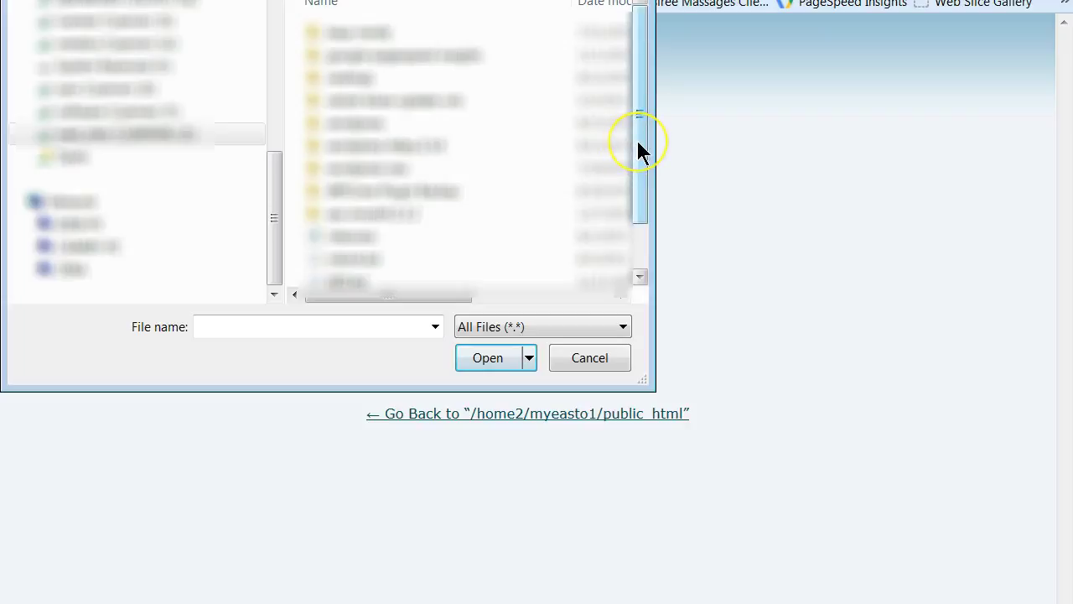
pyautogui.moveTo(639, 149); pyautogui.dragTo(639, 207)
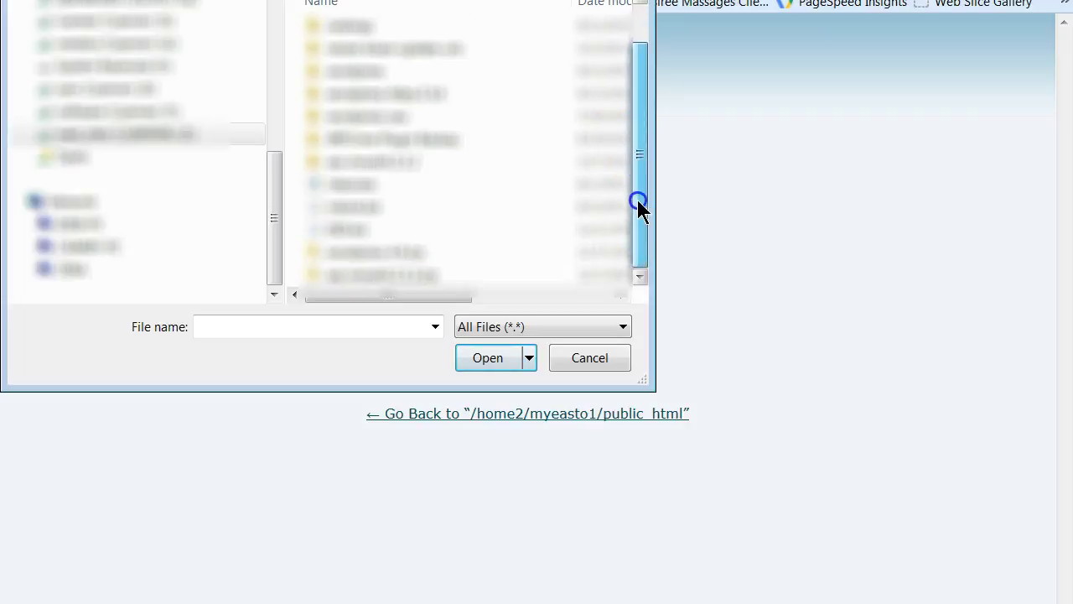
pyautogui.click(385, 245)
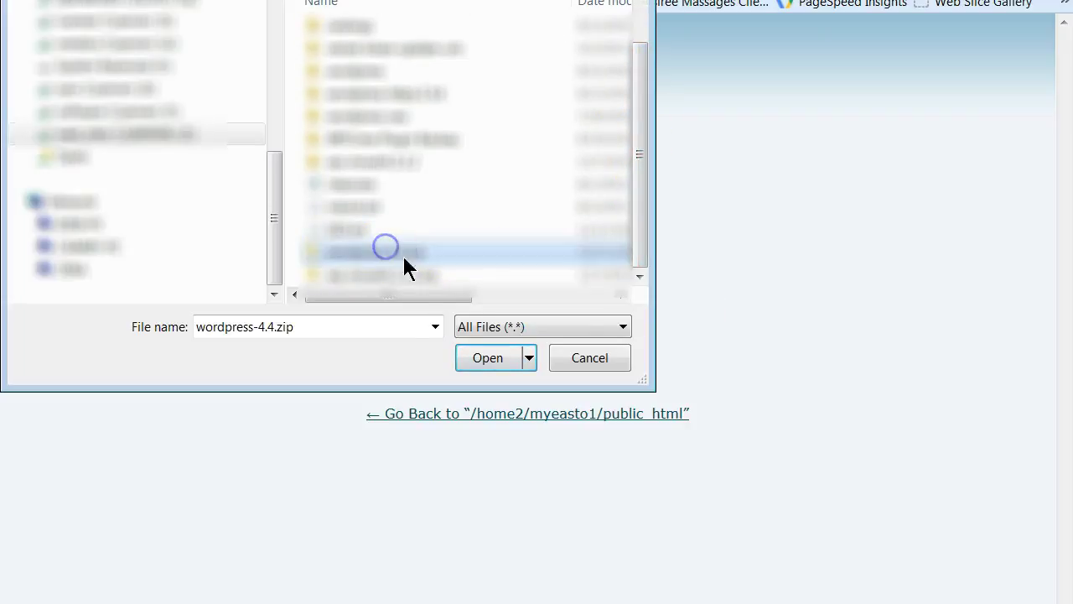
pyautogui.click(481, 357)
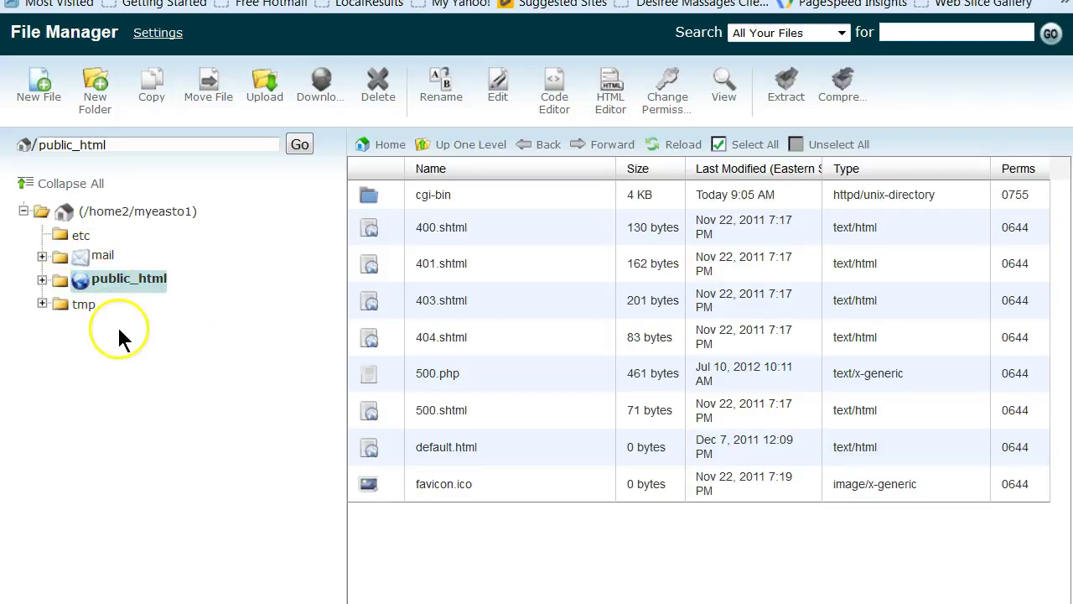
# Refresh the listing and extract wordpress-4.4.zip into public_html
pyautogui.press('F5')
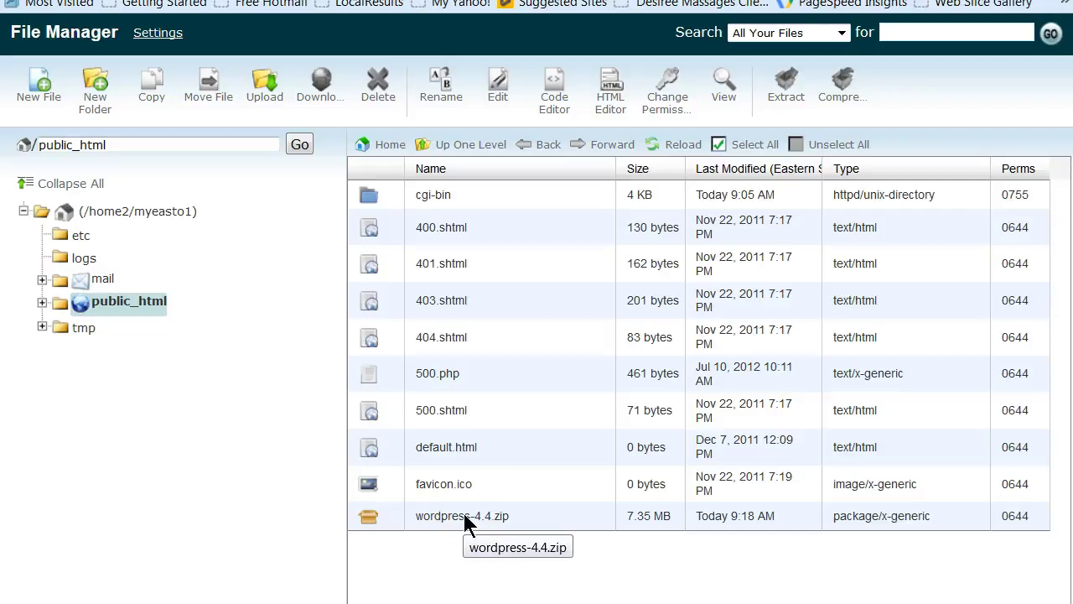
pyautogui.click(464, 520)
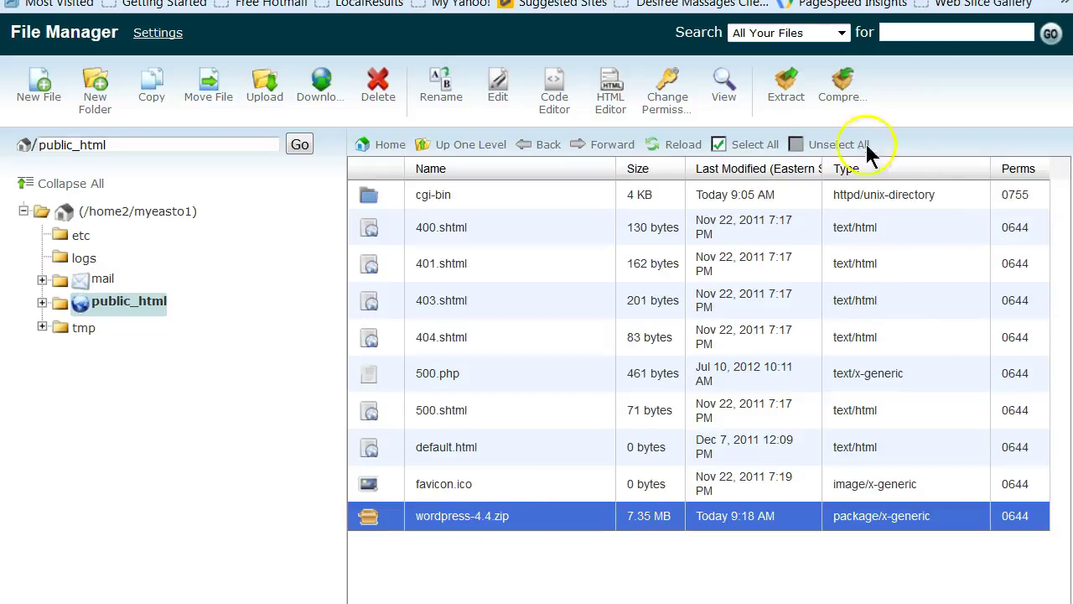
pyautogui.click(786, 90)
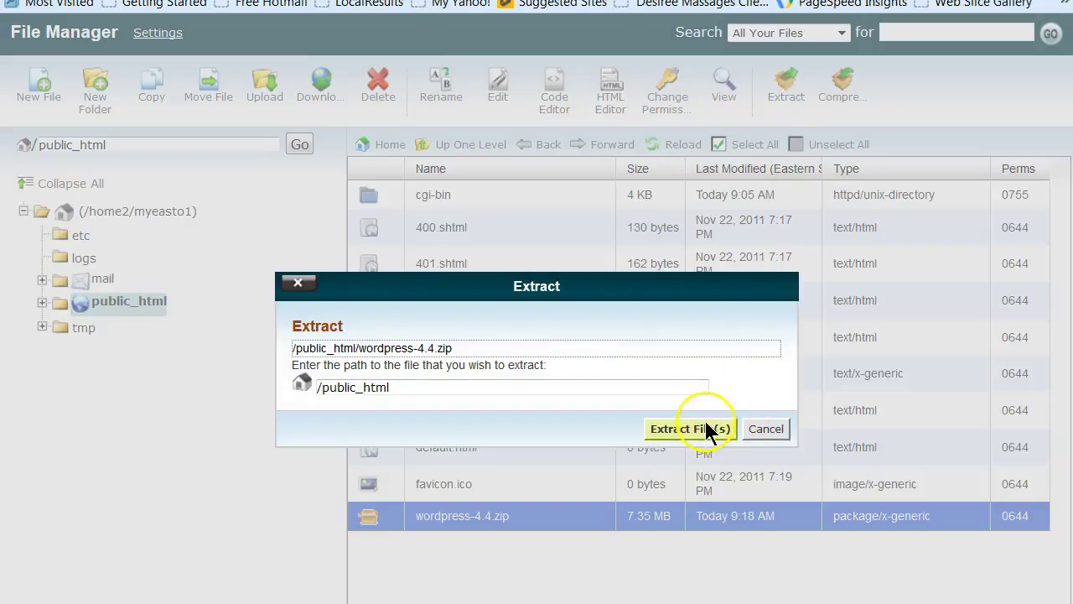
pyautogui.click(707, 429)
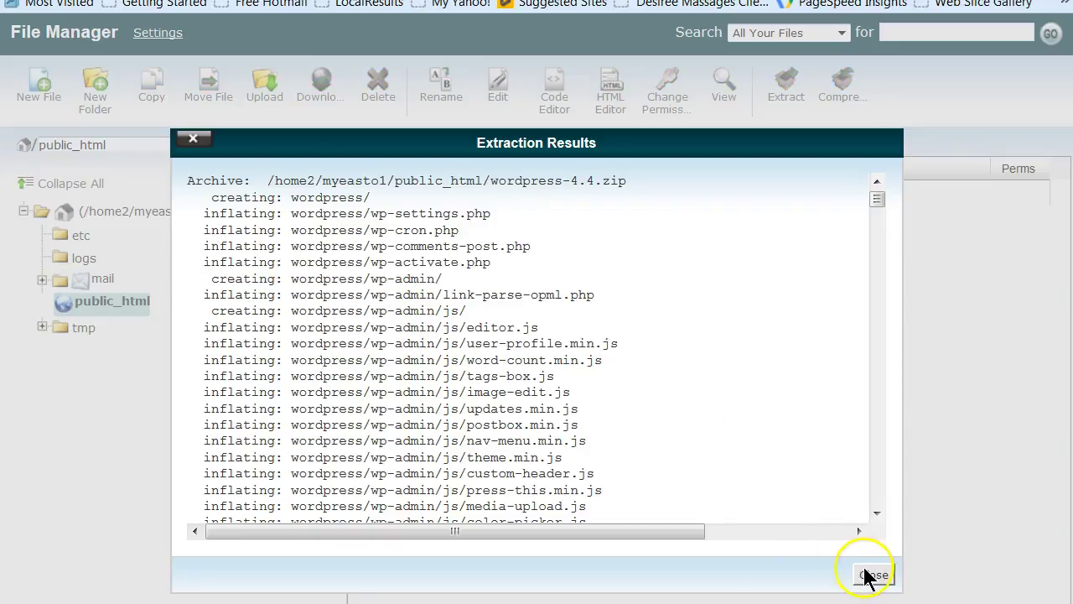
pyautogui.click(872, 576)
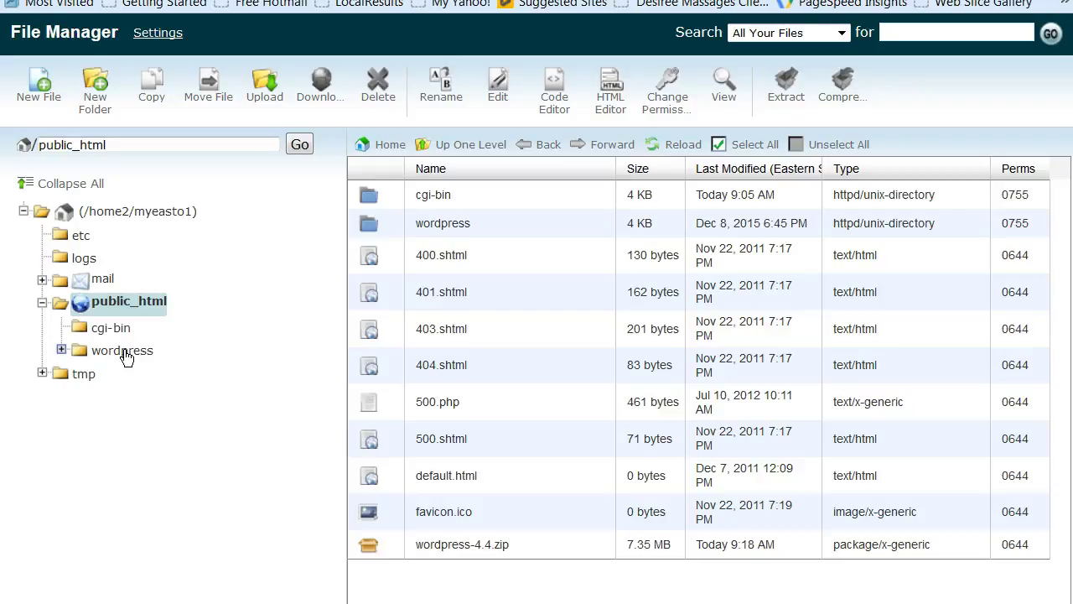
# Move all 19 items from the wordpress folder up into public_html
pyautogui.click(123, 352)
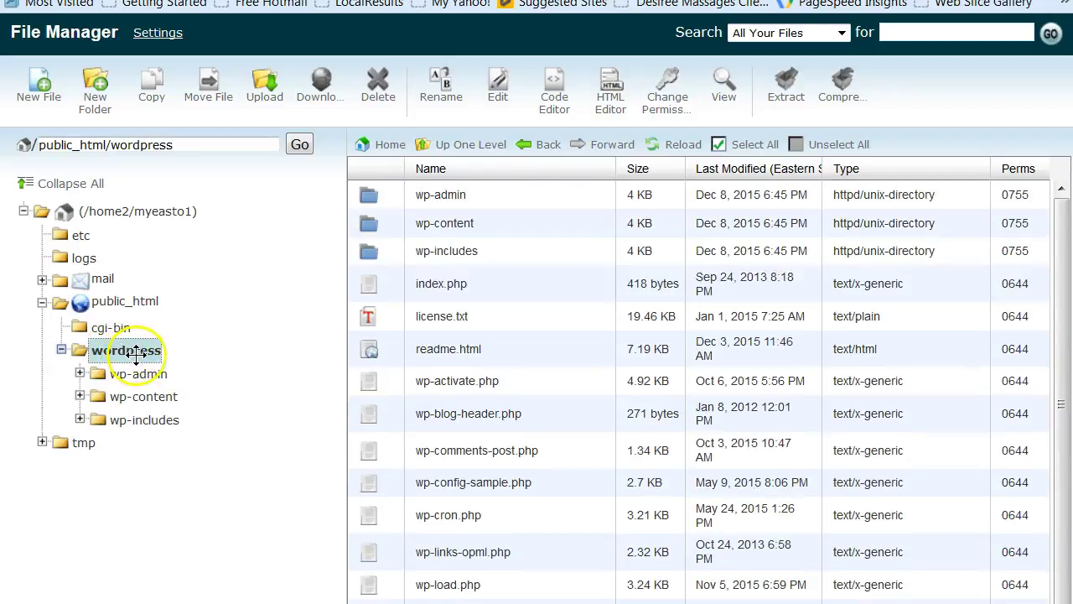
pyautogui.click(373, 191)
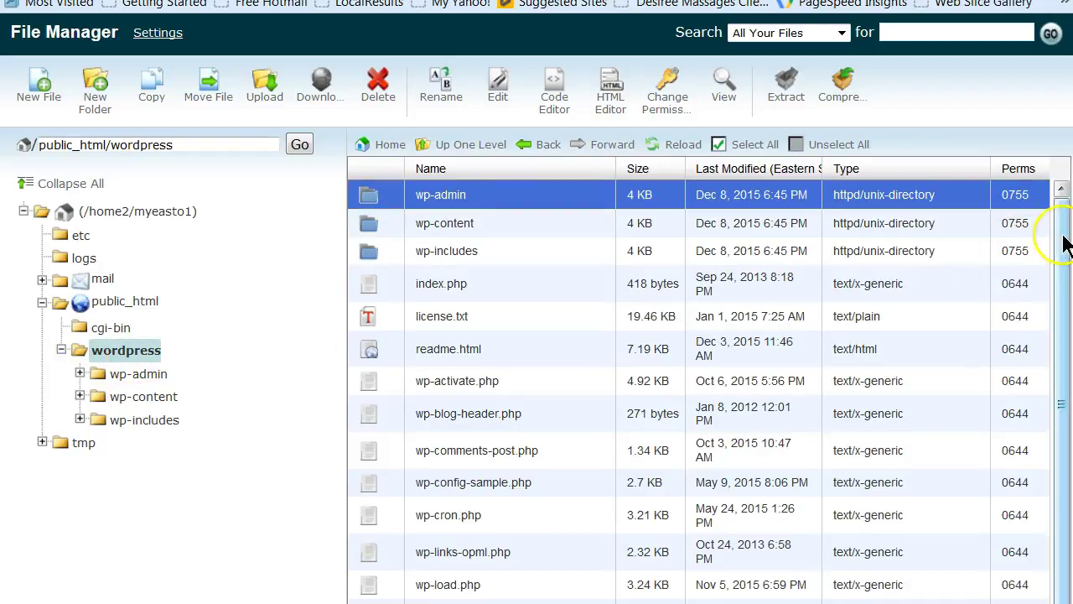
pyautogui.moveTo(1062, 232); pyautogui.dragTo(1062, 342)
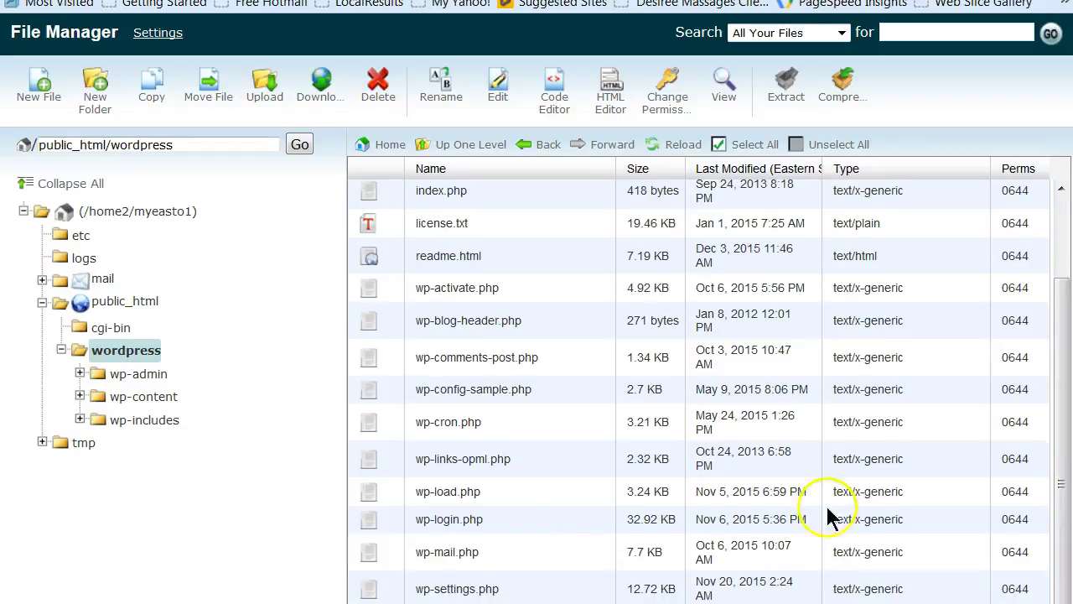
pyautogui.moveTo(1056, 438); pyautogui.dragTo(1062, 270)
pyautogui.hotkey('ctrl', 'a')
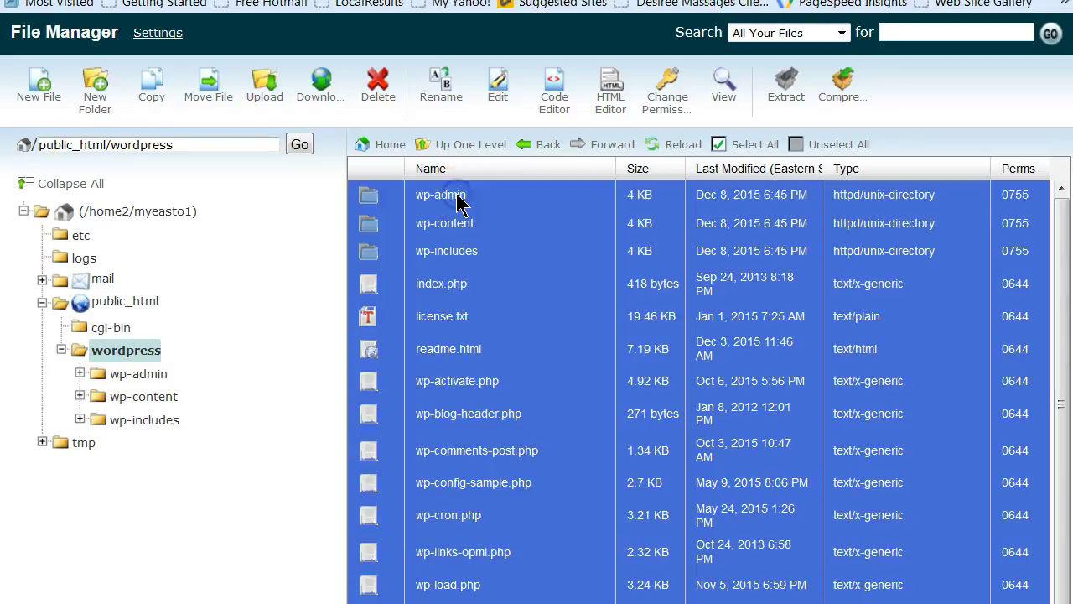
pyautogui.moveTo(402, 350); pyautogui.dragTo(146, 304)
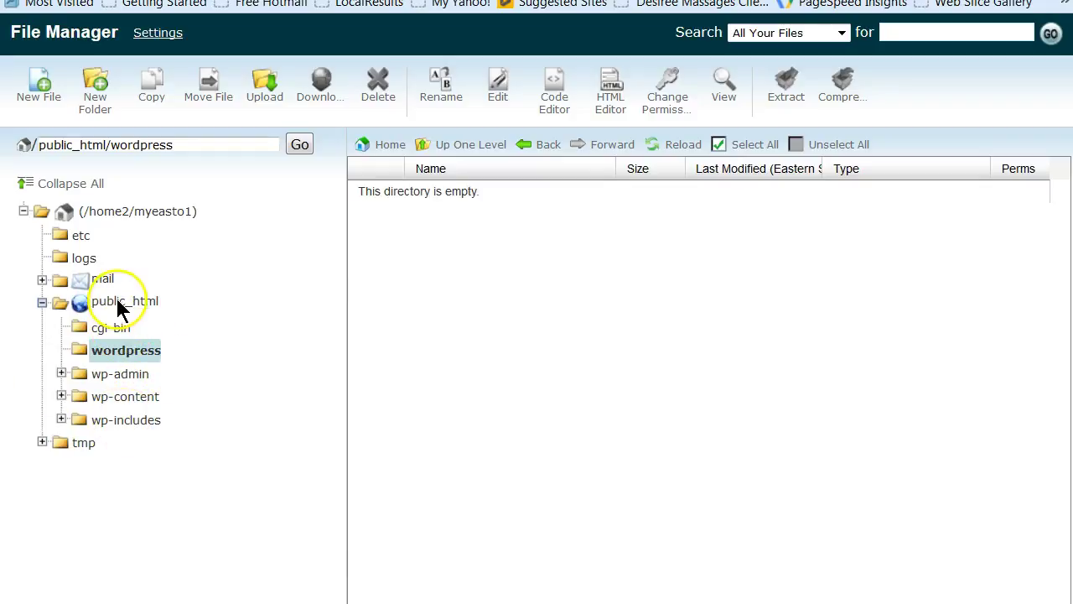
# Delete the now-empty wordpress folder from public_html
pyautogui.click(119, 305)
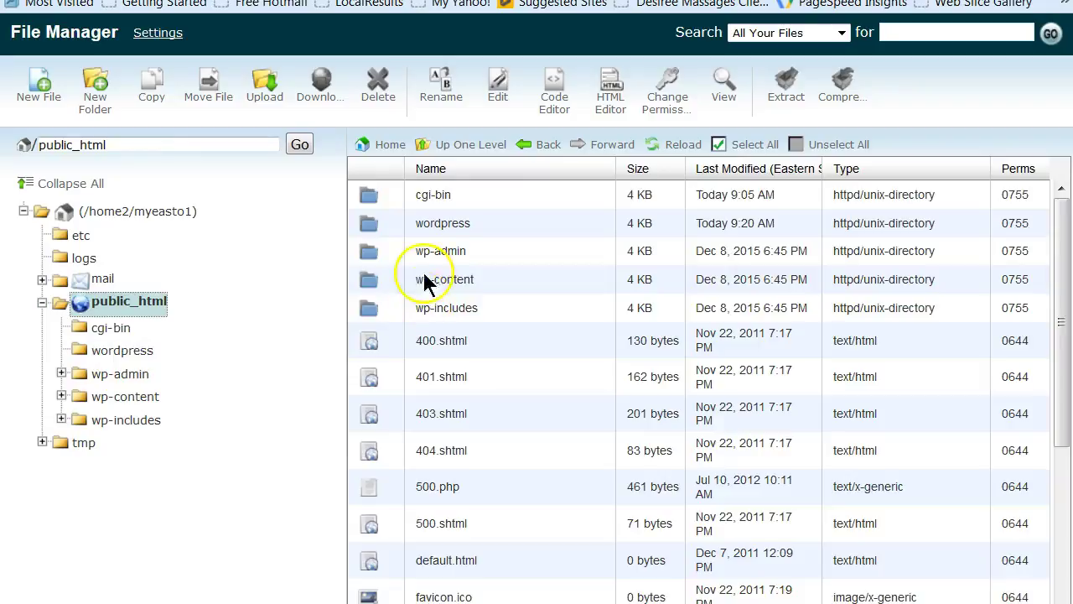
pyautogui.click(370, 225)
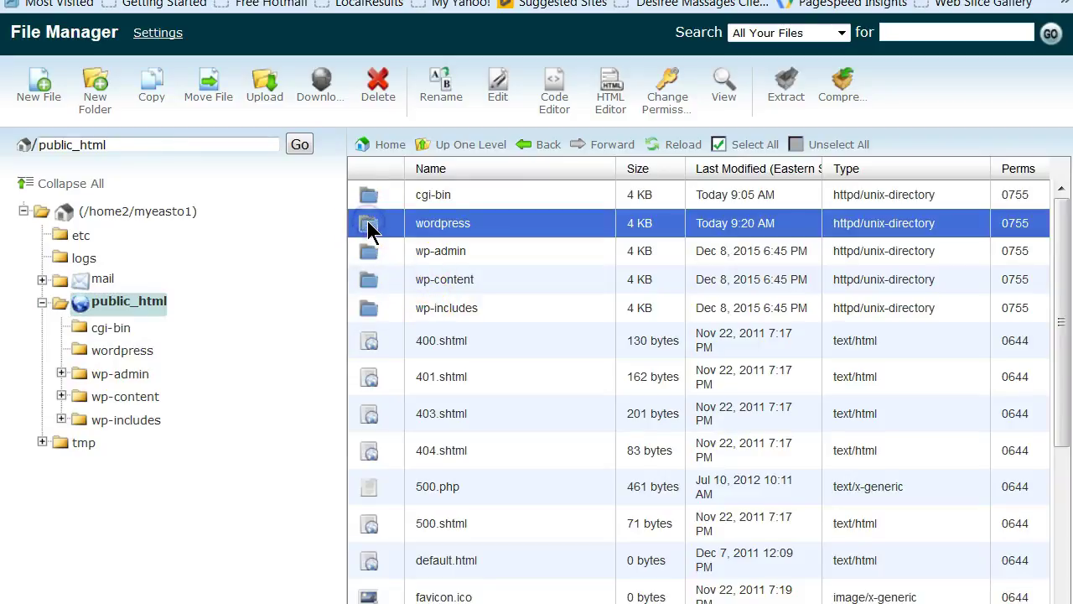
pyautogui.click(380, 94)
pyautogui.click(704, 423)
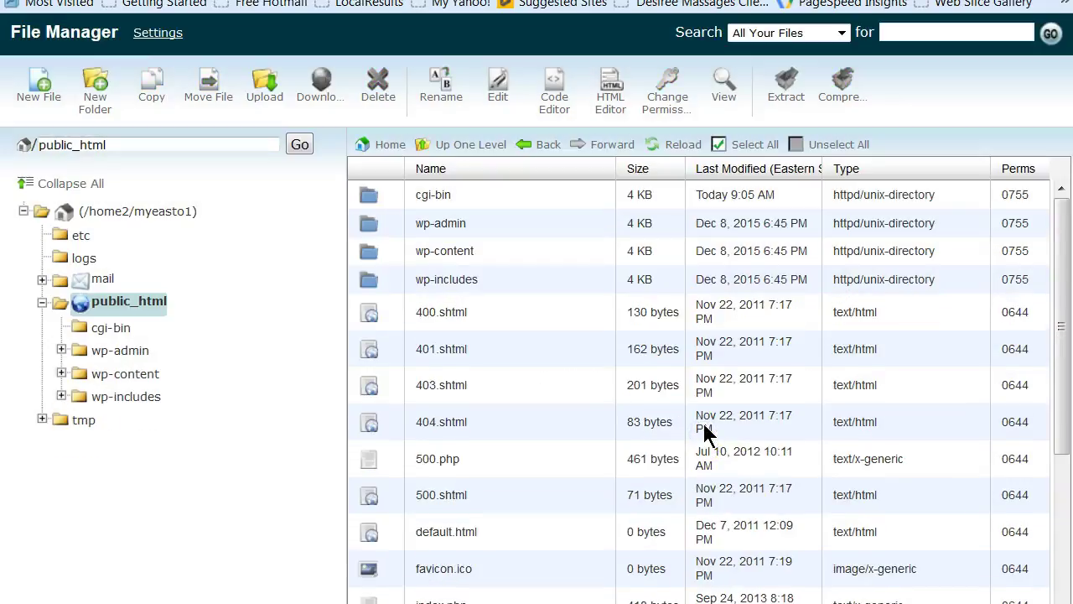
# Return to the cPanel home page and open MySQL Databases
pyautogui.click(436, 463)
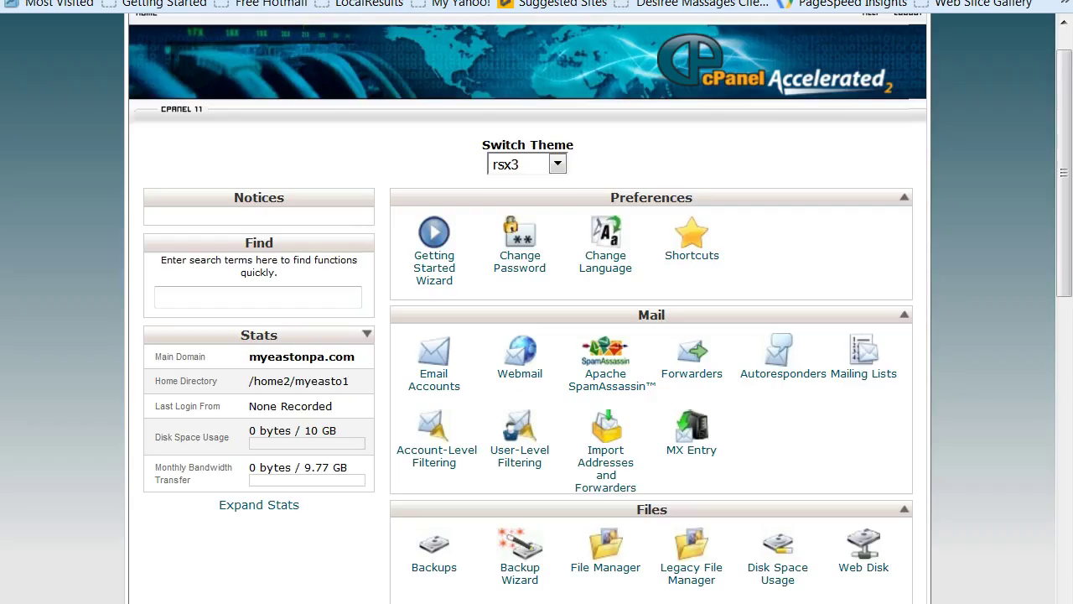
pyautogui.click(1066, 64)
pyautogui.moveTo(1066, 63); pyautogui.dragTo(343, 293)
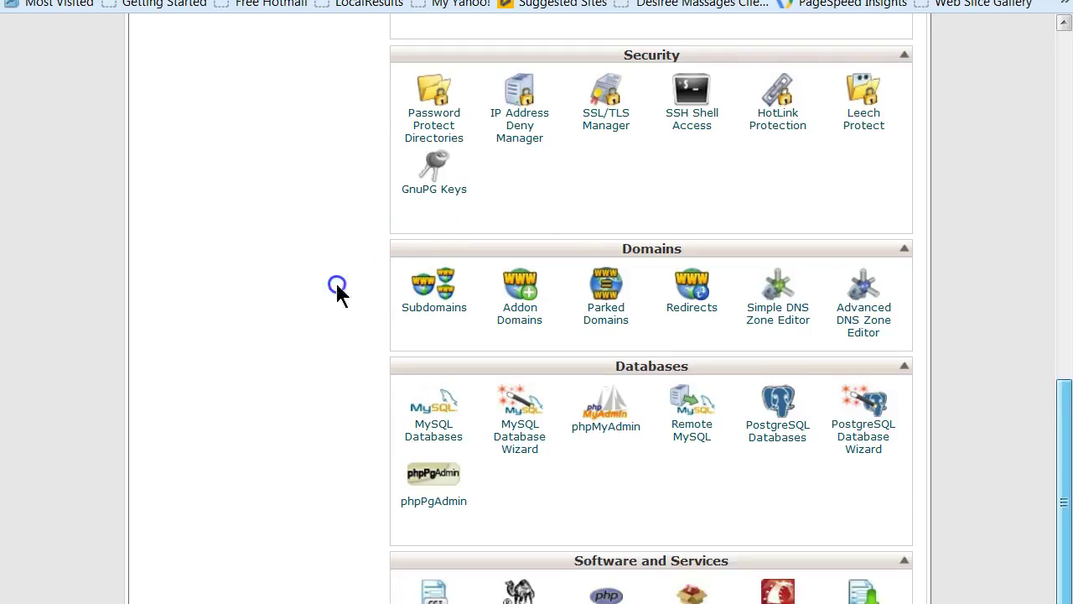
pyautogui.click(436, 428)
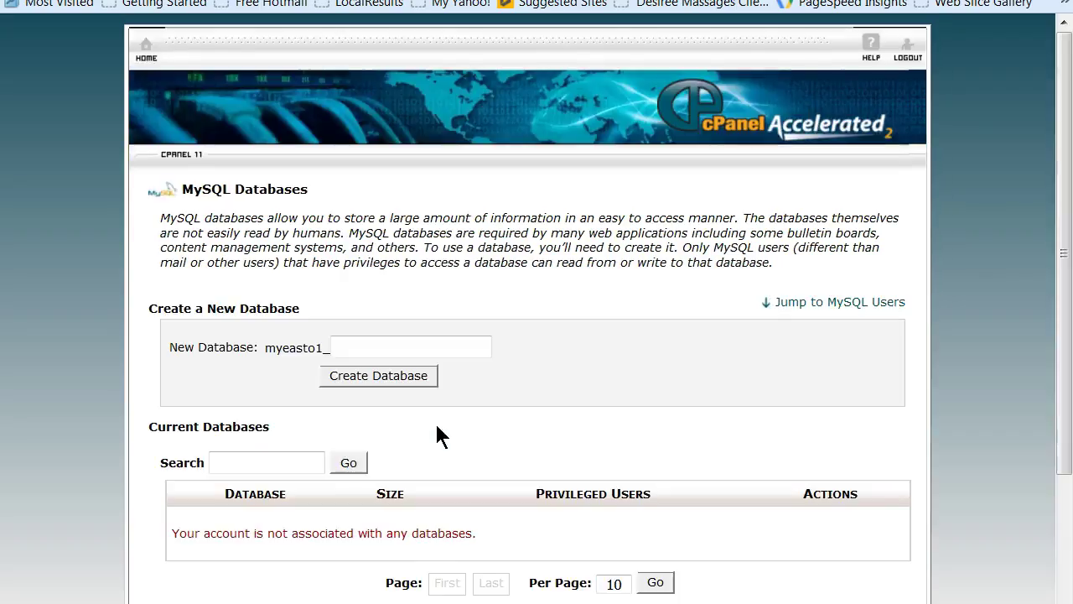
# Create a database named wp1 (myeasto1_wp1) and return to MySQL Databases
pyautogui.click(372, 347)
pyautogui.write('wp1')
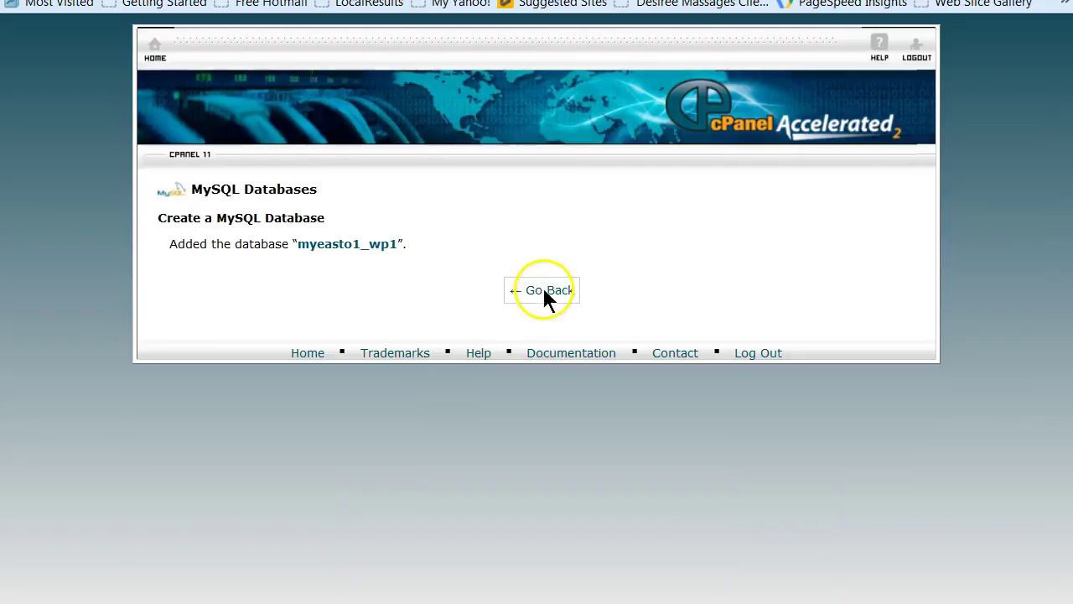
pyautogui.click(544, 291)
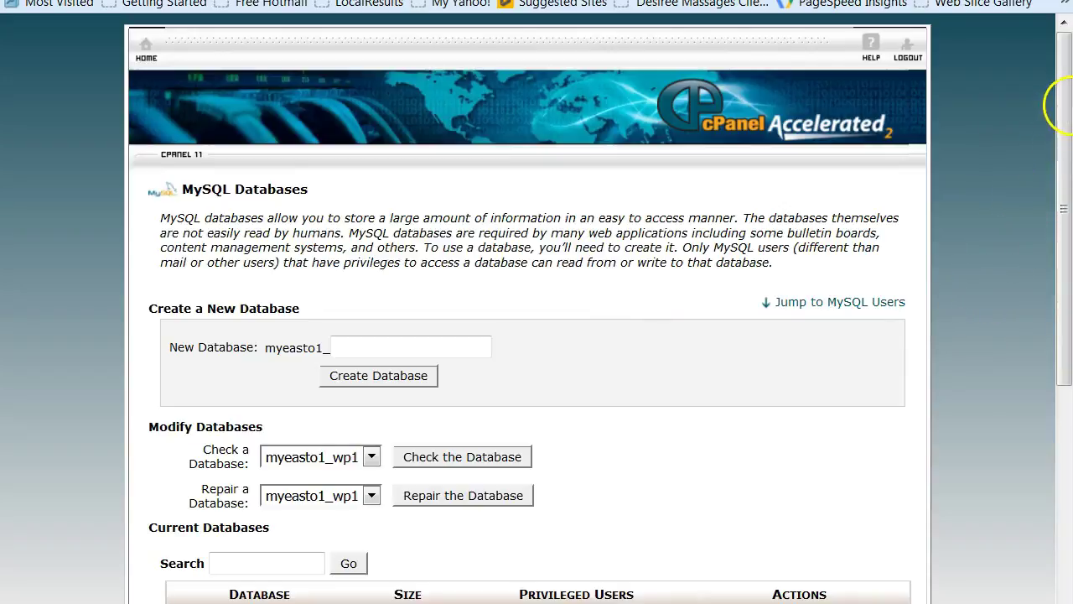
# Create MySQL user wp1 with a strong password, declining the browser's offer to save it
pyautogui.moveTo(1065, 89); pyautogui.dragTo(1068, 303)
pyautogui.click(397, 399)
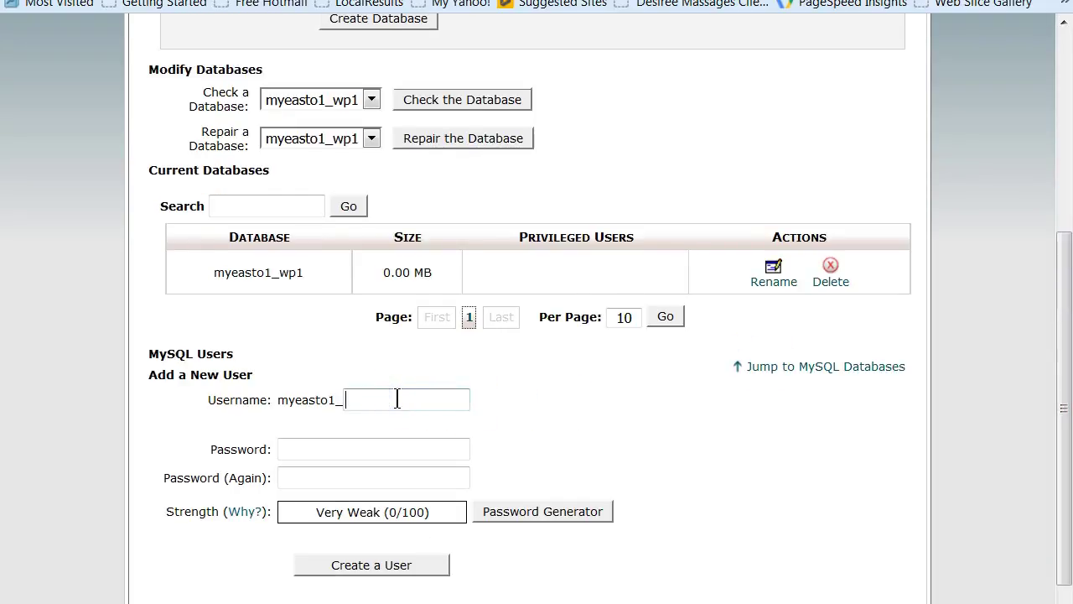
pyautogui.write('w')
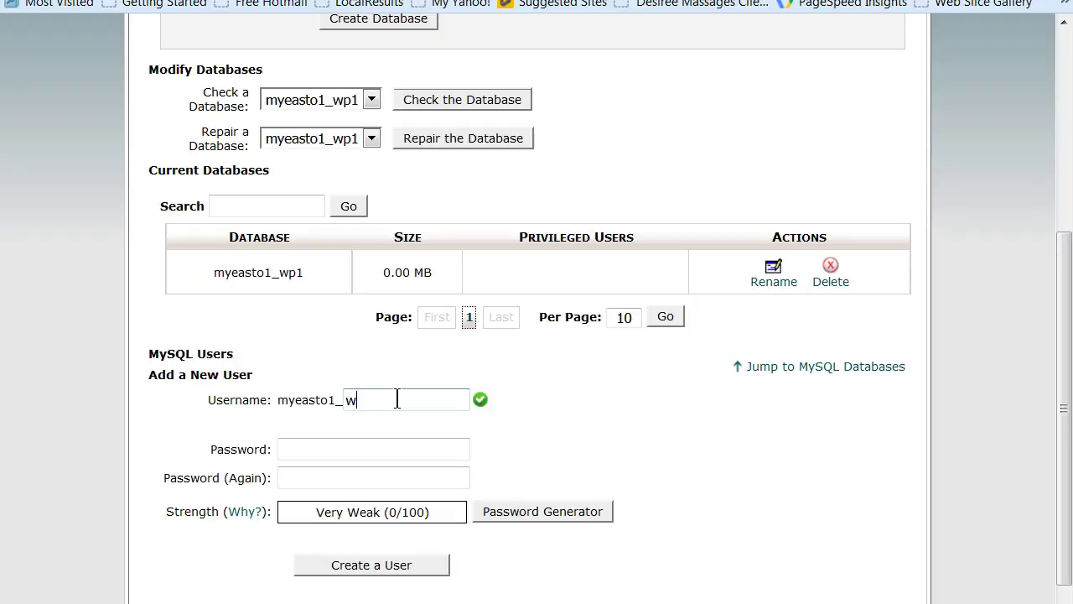
pyautogui.write('p1')
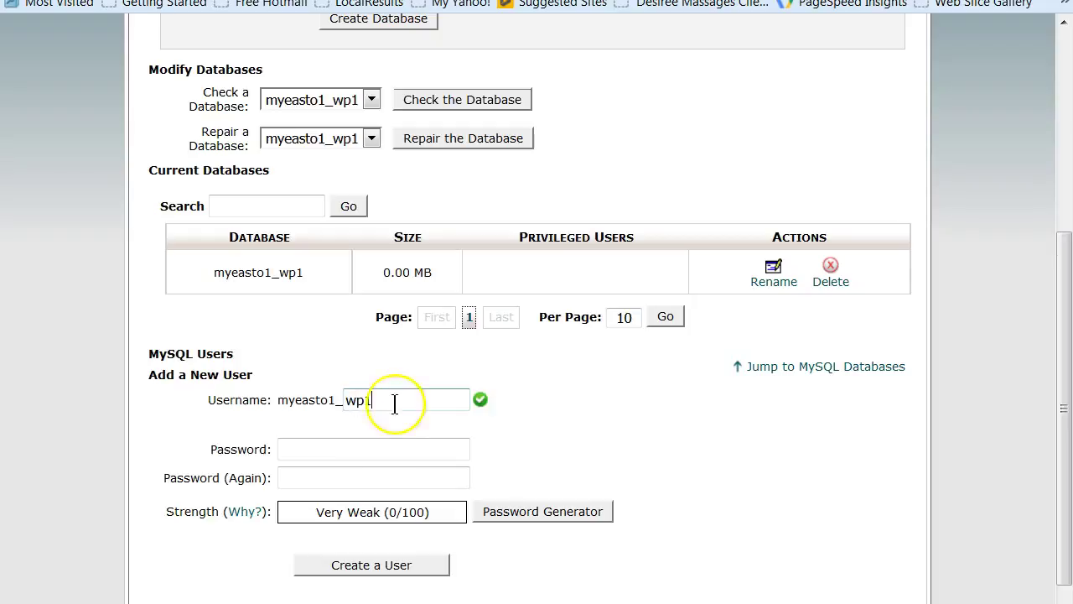
pyautogui.click(340, 449)
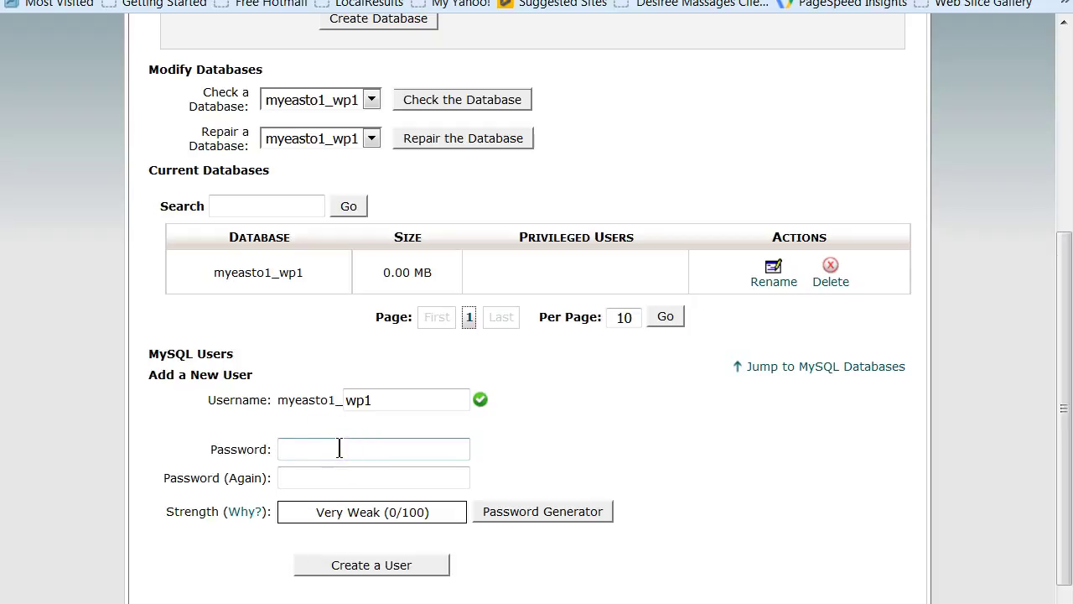
pyautogui.write('••••••••••')
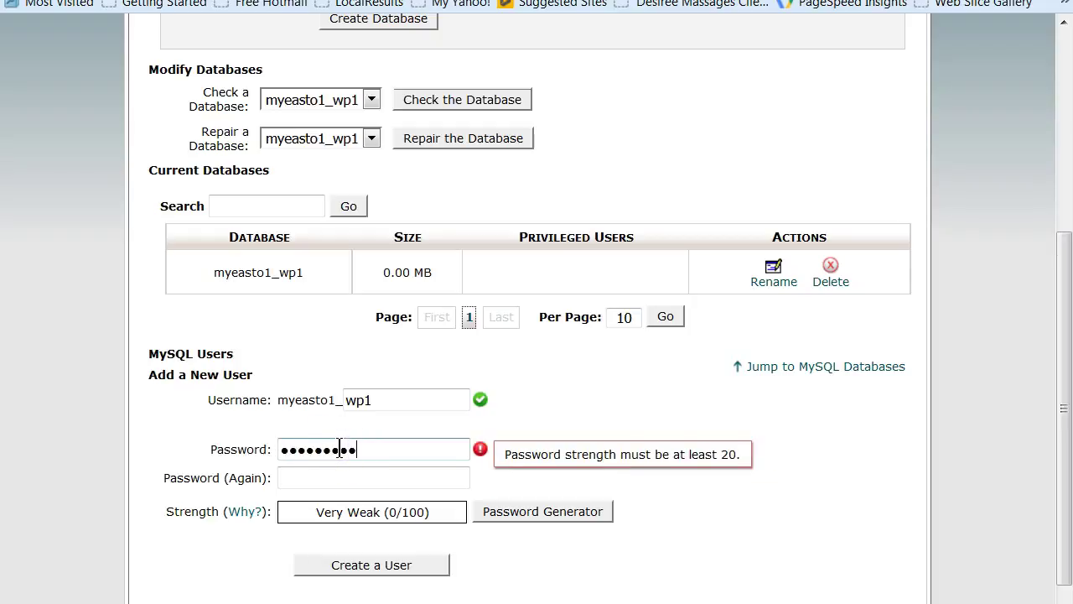
pyautogui.write('•••')
pyautogui.click(346, 489)
pyautogui.click(349, 476)
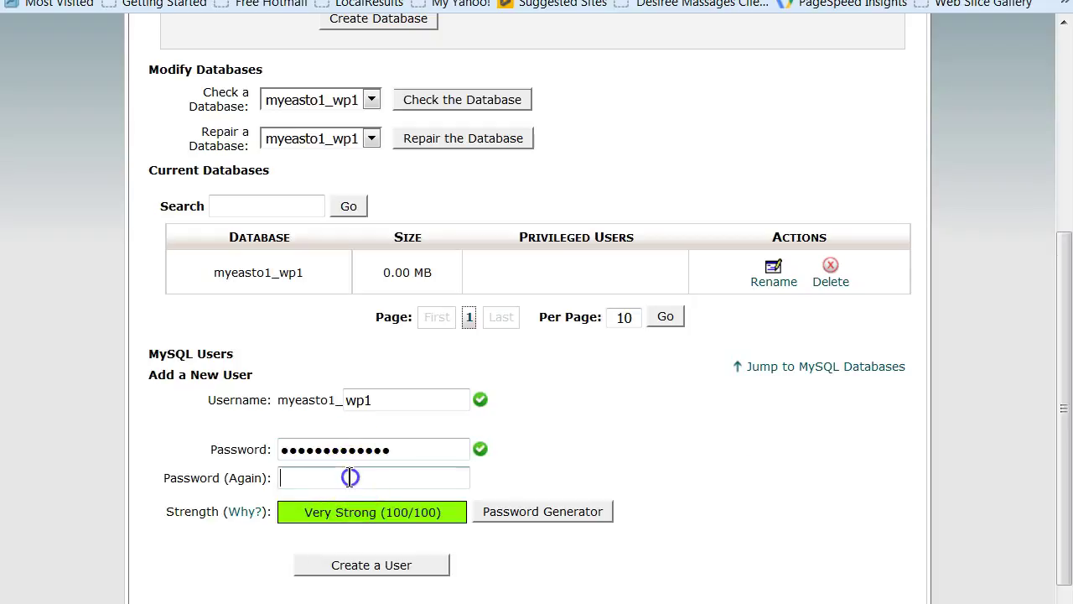
pyautogui.write('•••••••')
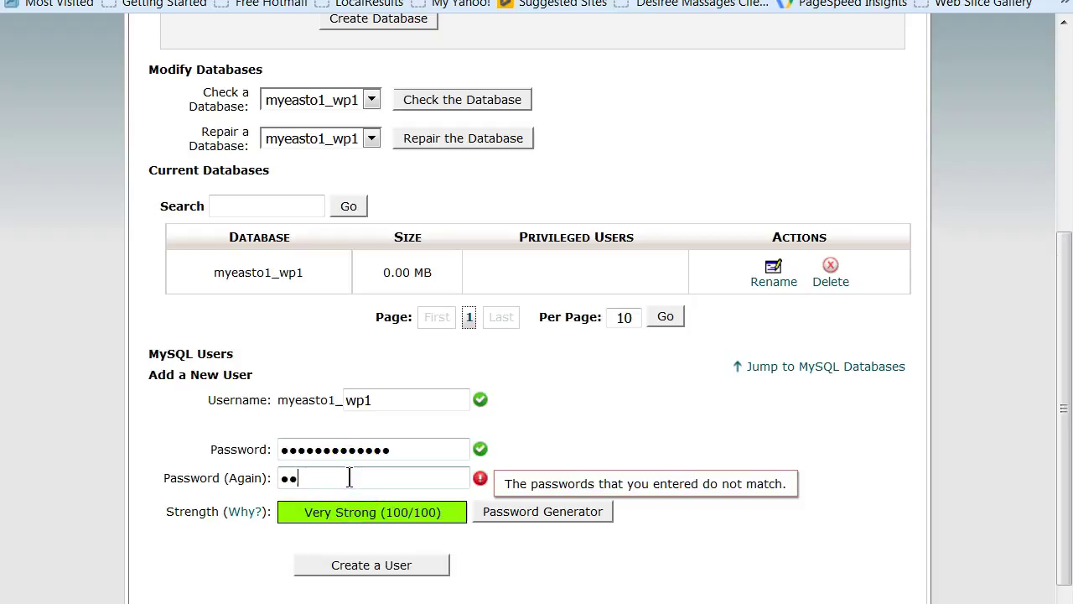
pyautogui.write('••••••')
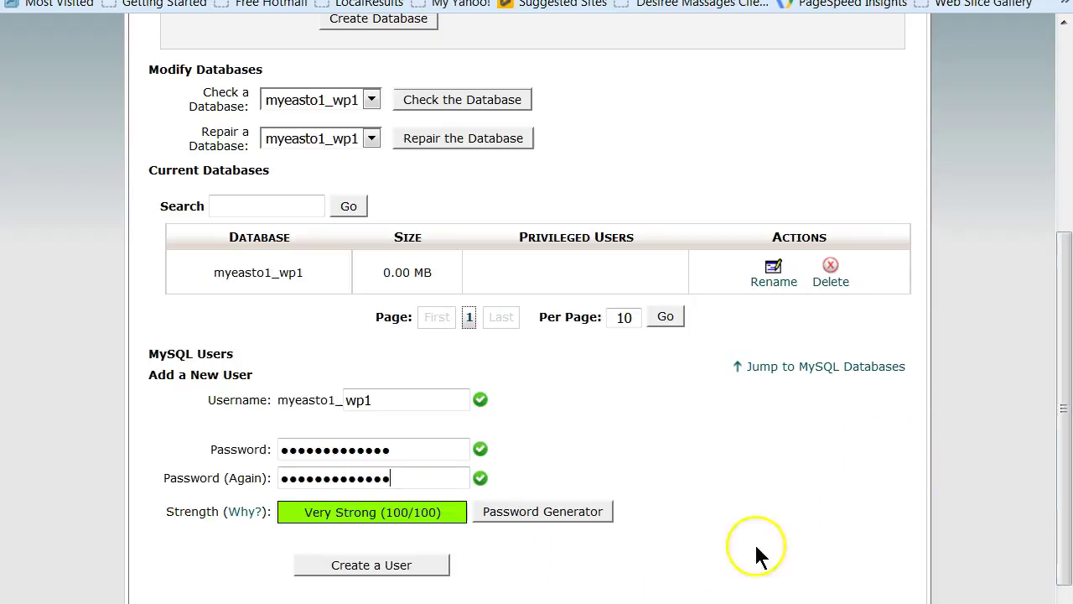
pyautogui.click(387, 565)
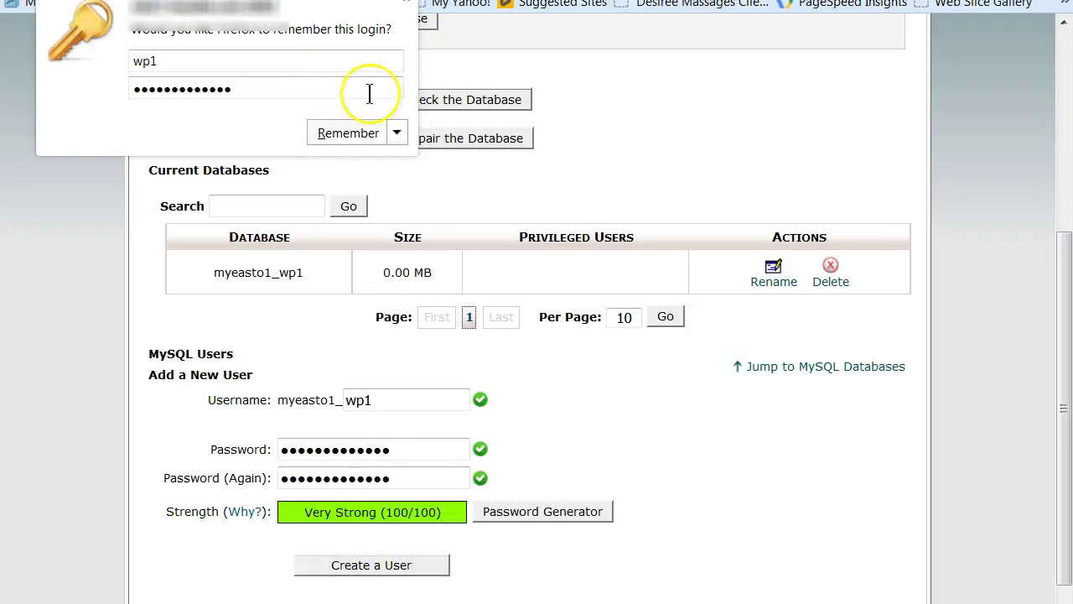
pyautogui.click(398, 132)
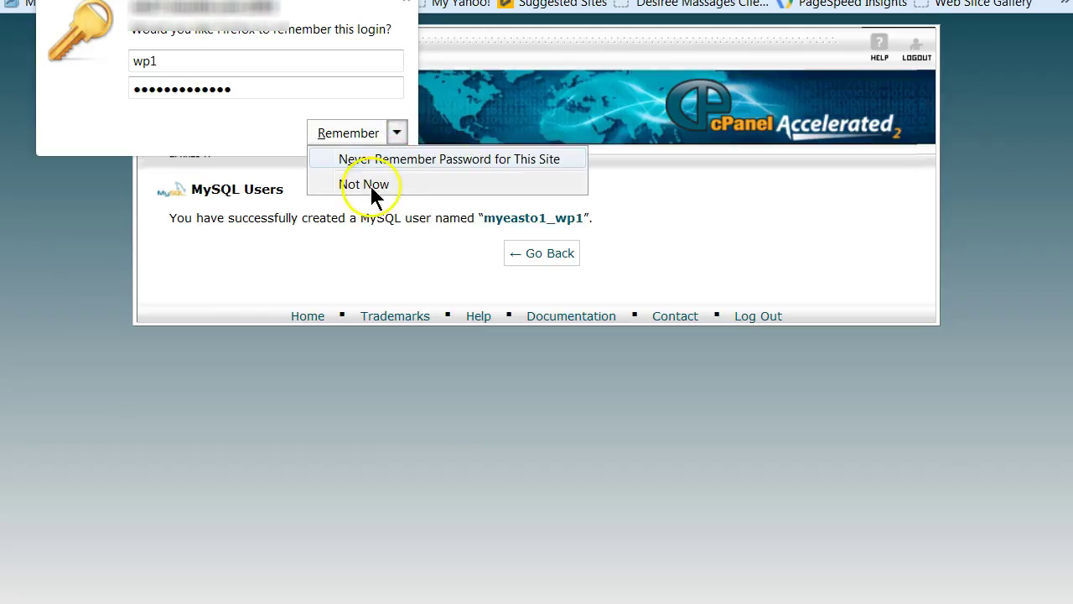
pyautogui.click(367, 183)
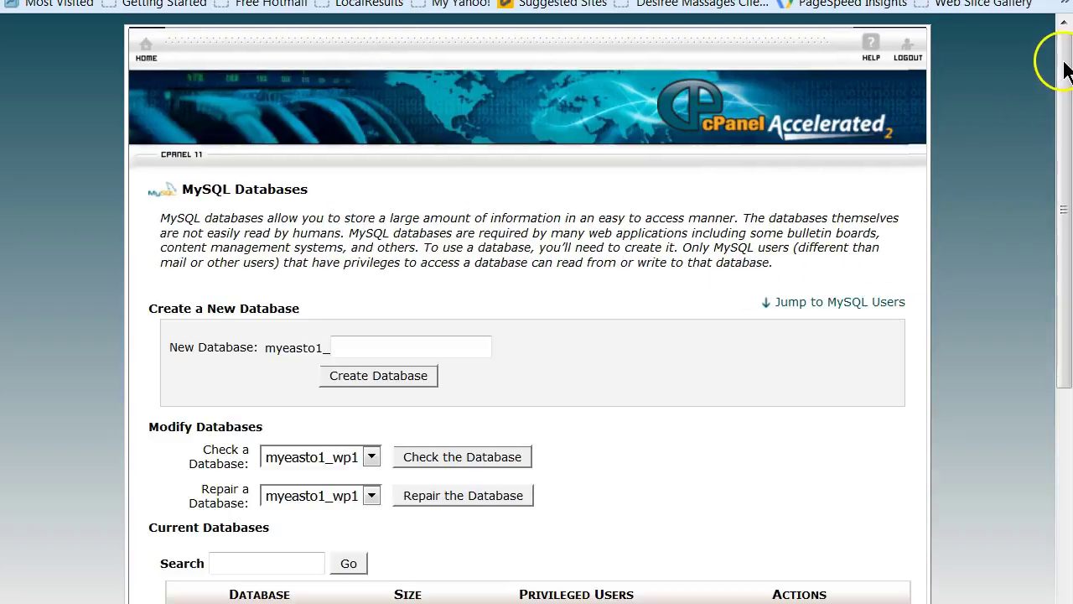
# Add user myeasto1_wp1 to the myeasto1_wp1 database
pyautogui.moveTo(1066, 67); pyautogui.dragTo(1062, 403)
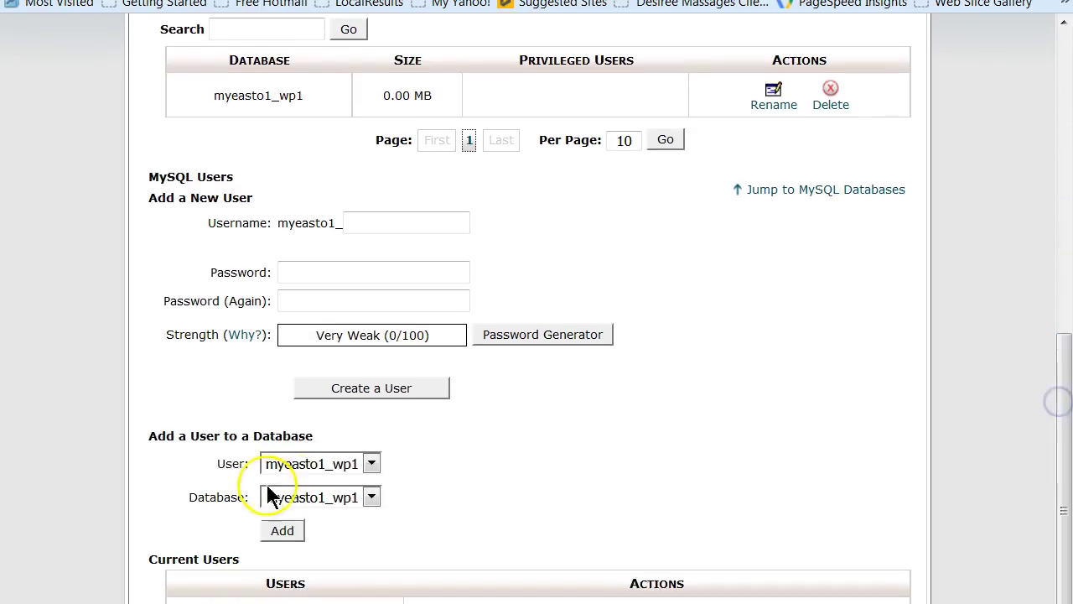
pyautogui.click(366, 474)
pyautogui.click(318, 497)
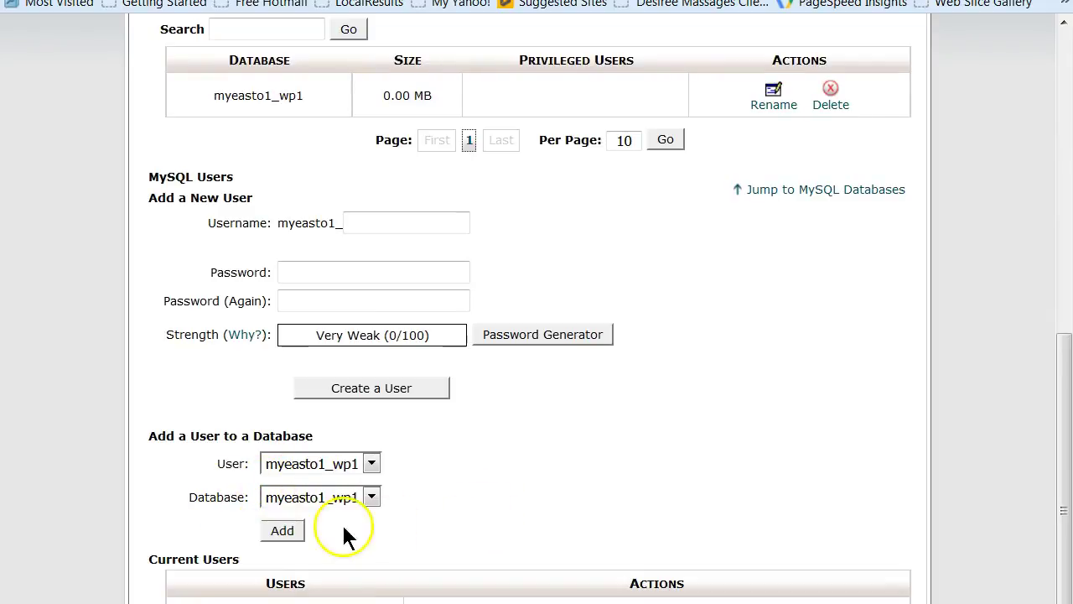
pyautogui.click(282, 531)
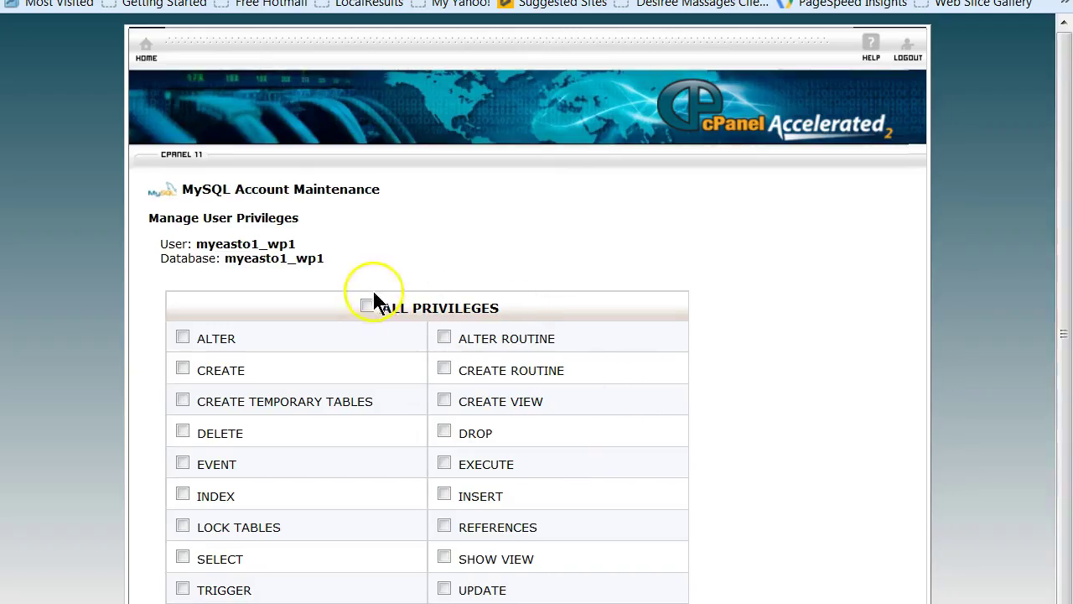
# Grant myeasto1_wp1 ALL PRIVILEGES on the database and save the changes
pyautogui.click(366, 307)
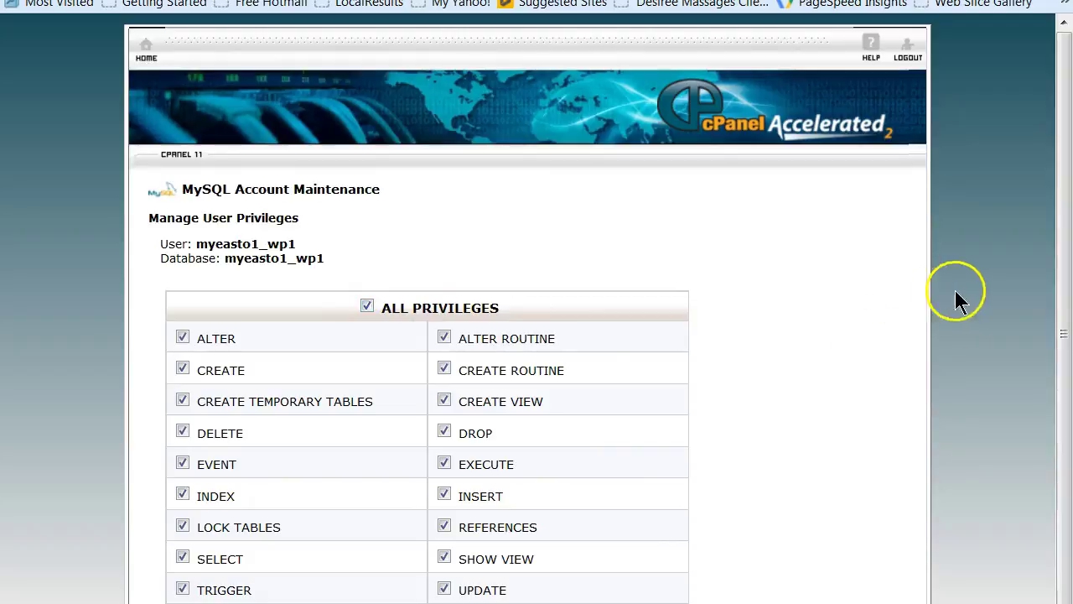
pyautogui.moveTo(1061, 256); pyautogui.dragTo(1067, 419)
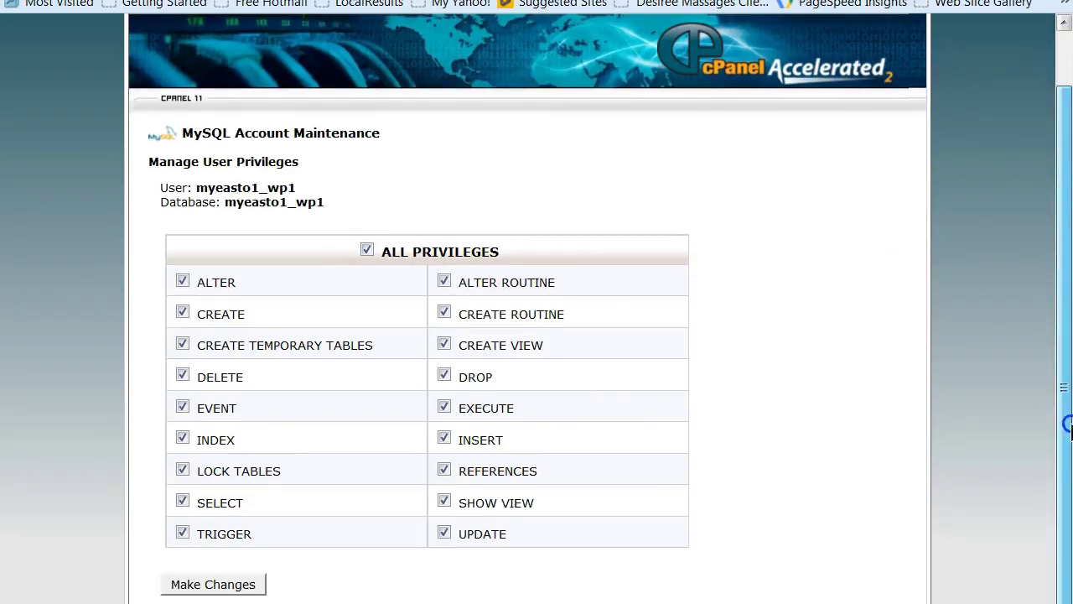
pyautogui.click(224, 586)
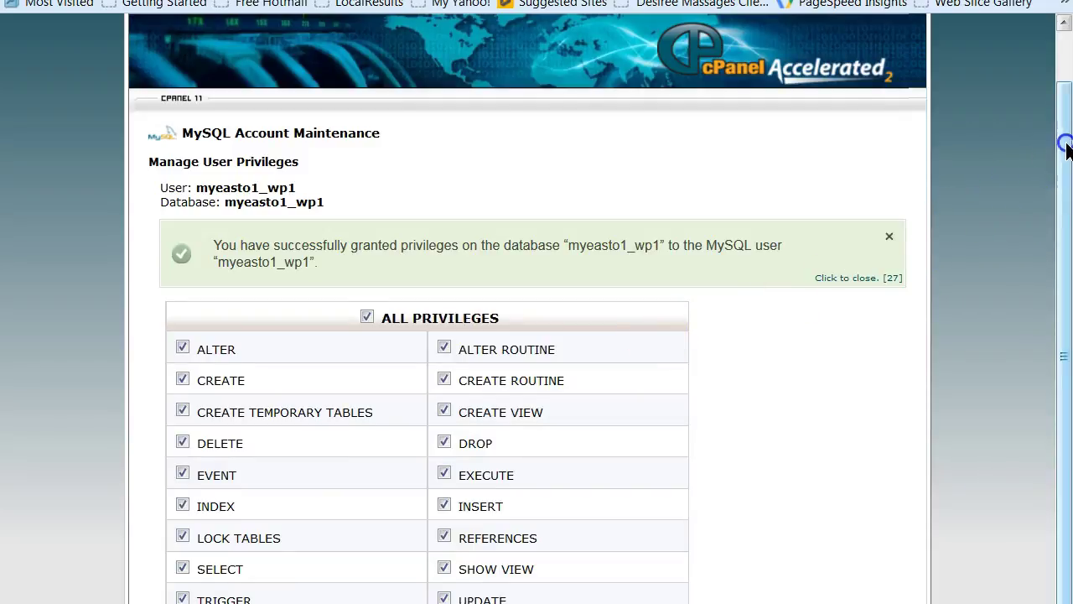
pyautogui.moveTo(1066, 151); pyautogui.dragTo(1064, 103)
pyautogui.click(668, 168)
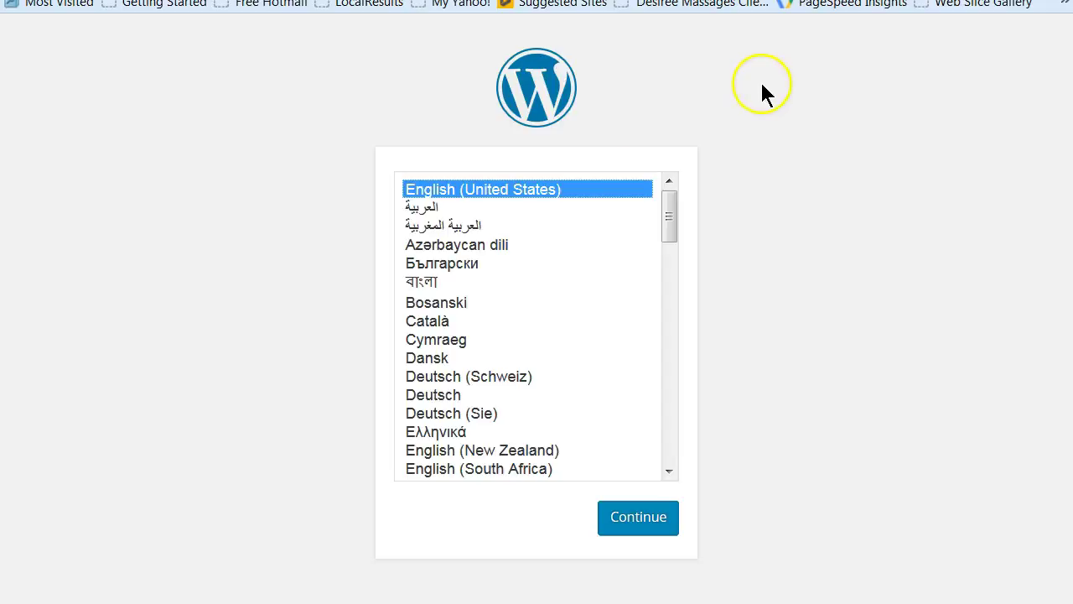
# Continue with English (United States) and proceed past the installer's welcome page
pyautogui.click(660, 521)
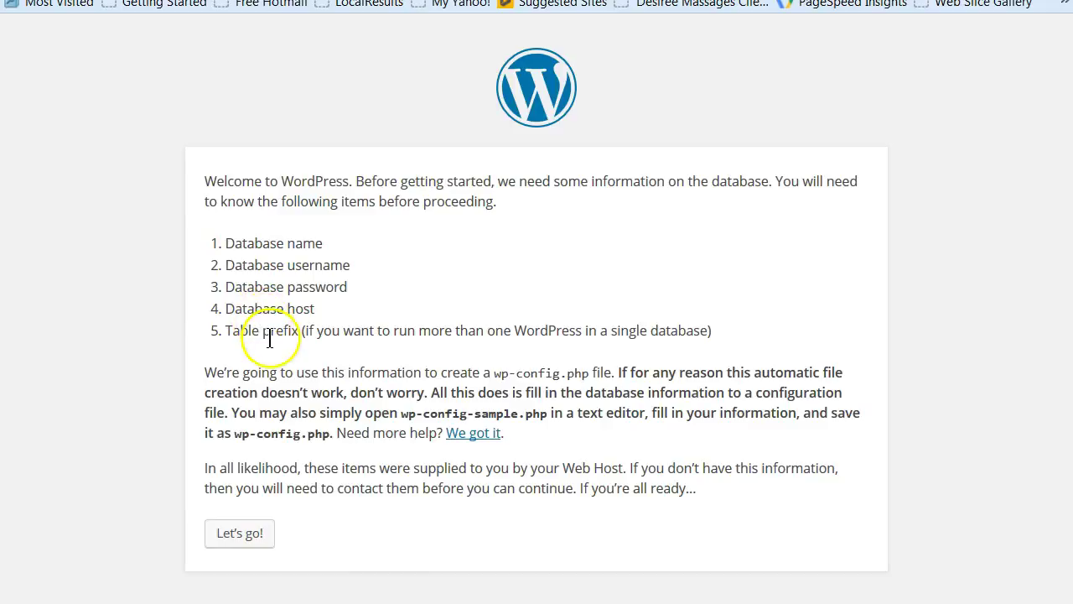
pyautogui.click(244, 542)
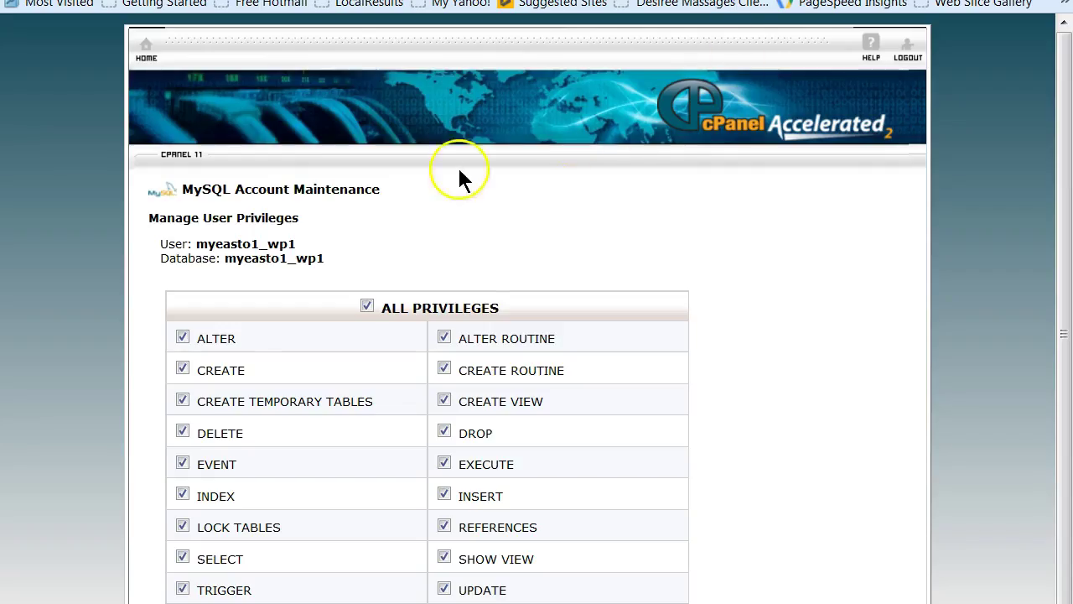
# Copy the user name myeasto1_wp1 from the privileges page and return to the WordPress form
pyautogui.moveTo(297, 244); pyautogui.dragTo(199, 245)
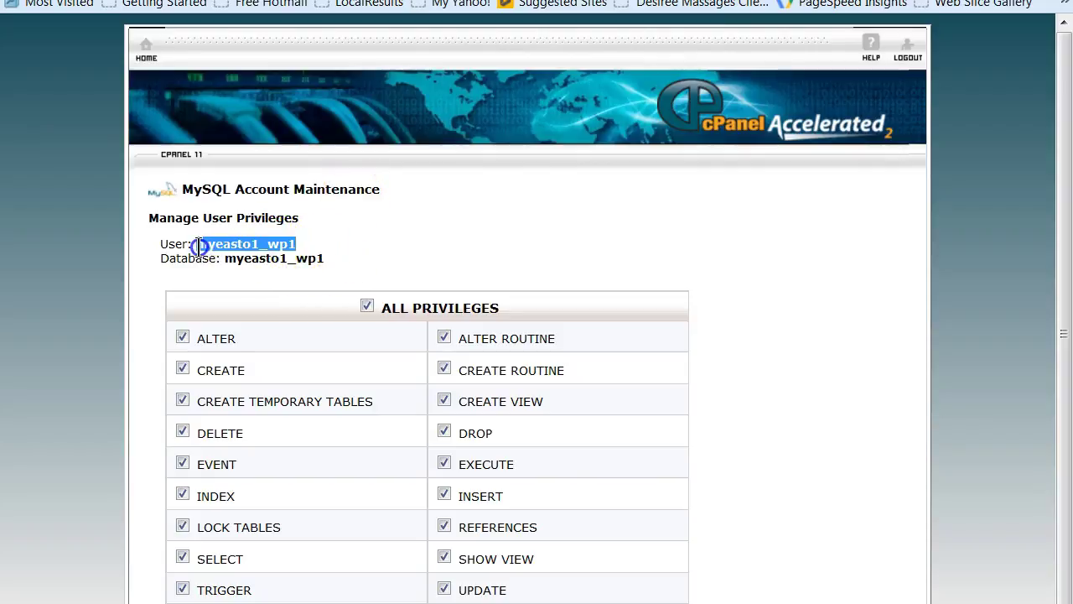
pyautogui.rightClick(213, 247)
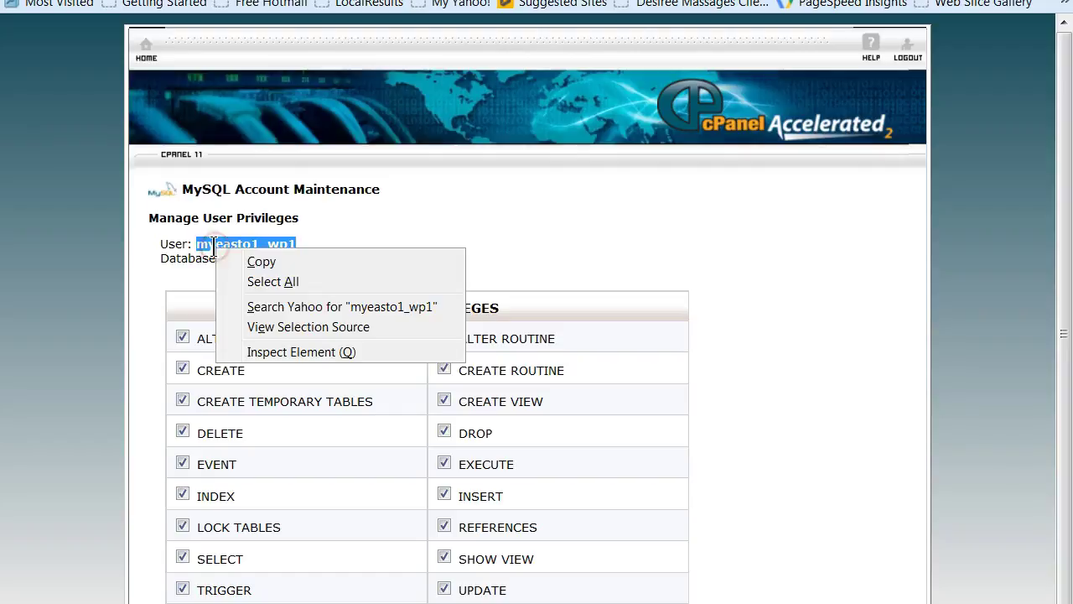
pyautogui.click(252, 260)
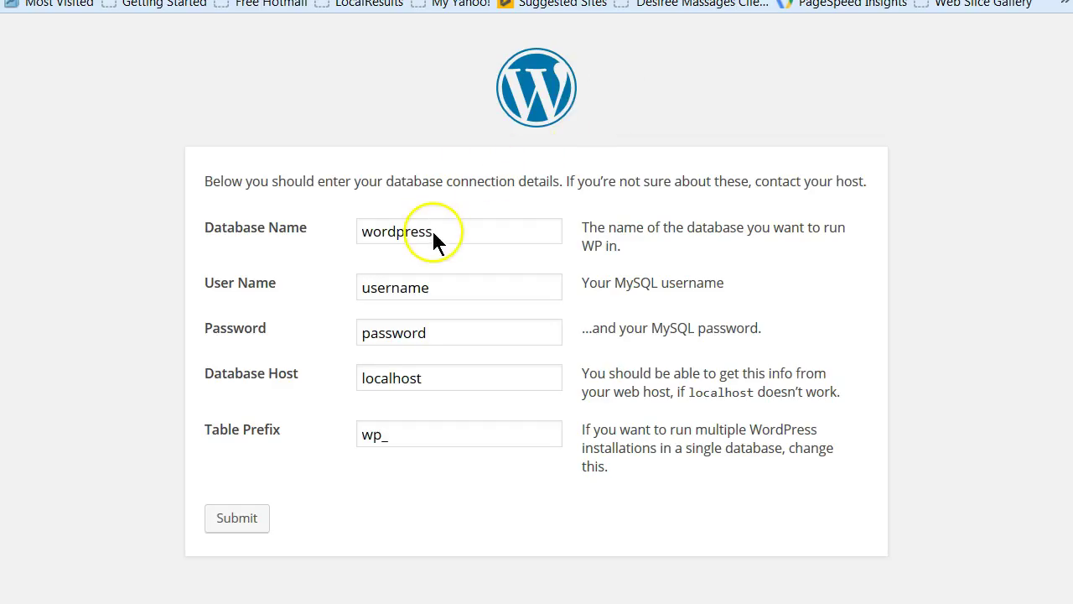
pyautogui.click(430, 231)
# Enter myeasto1_wp1 as database name and user with its password, submit, and run the install
pyautogui.moveTo(458, 230); pyautogui.dragTo(306, 229)
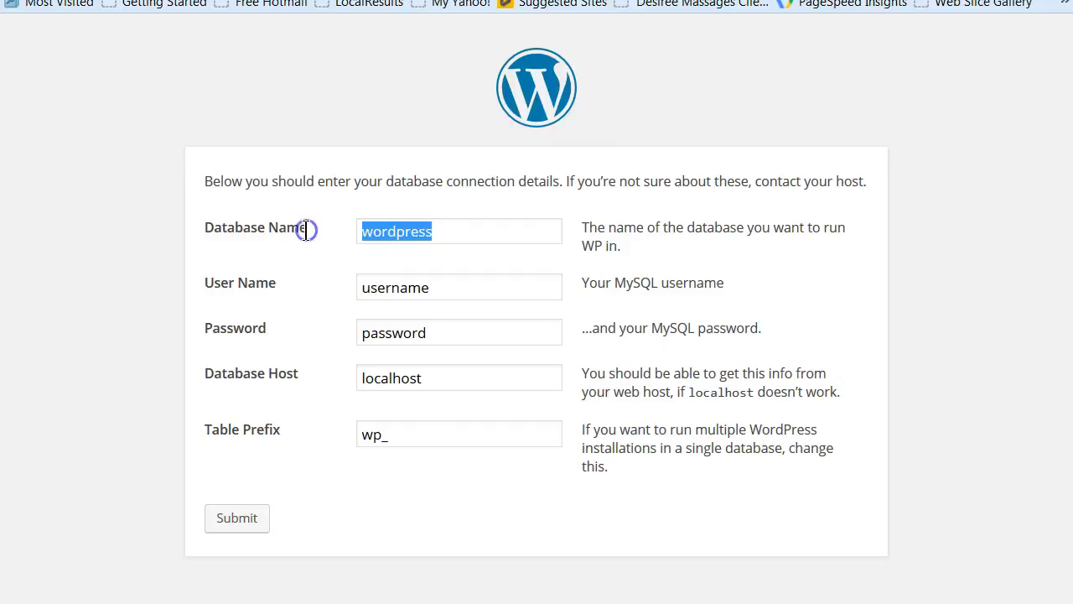
pyautogui.hotkey('ctrl', 'v')
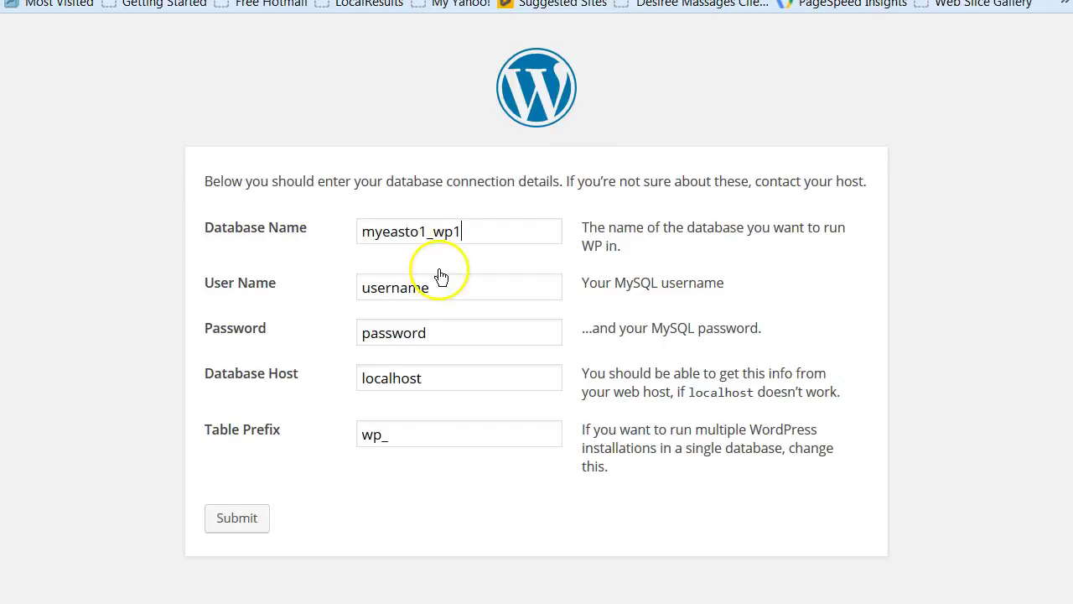
pyautogui.moveTo(440, 290); pyautogui.dragTo(301, 290)
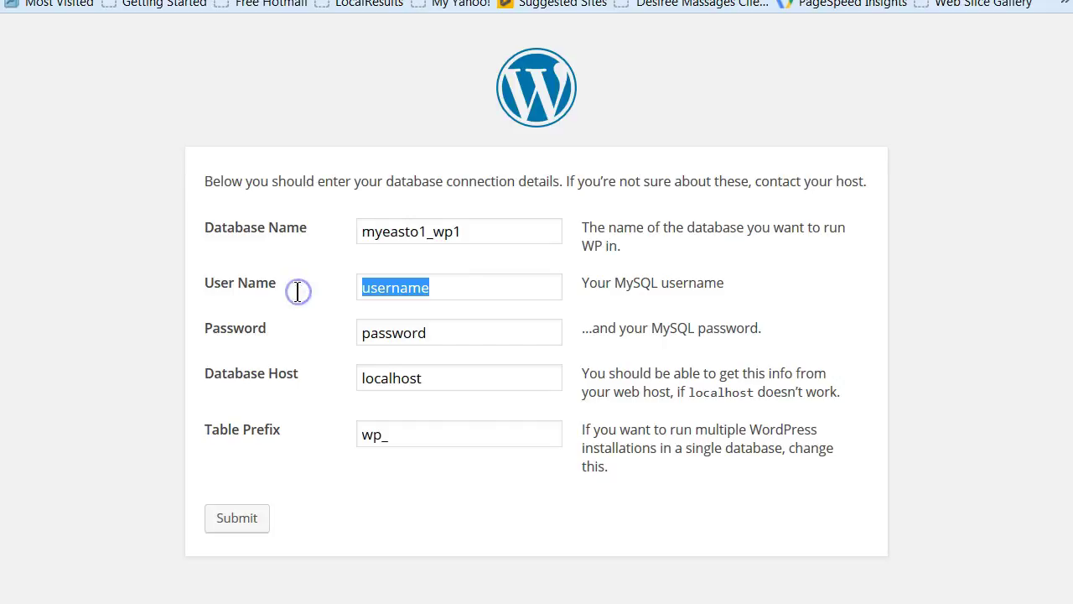
pyautogui.hotkey('ctrl', 'v')
pyautogui.moveTo(429, 333); pyautogui.dragTo(281, 330)
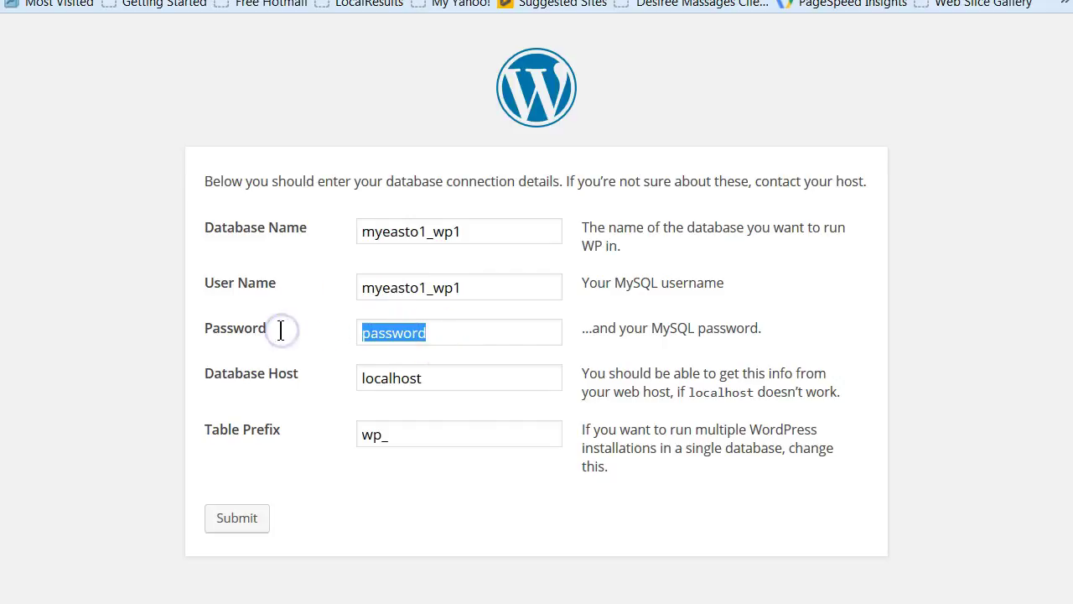
pyautogui.hotkey('ctrl', 'v')
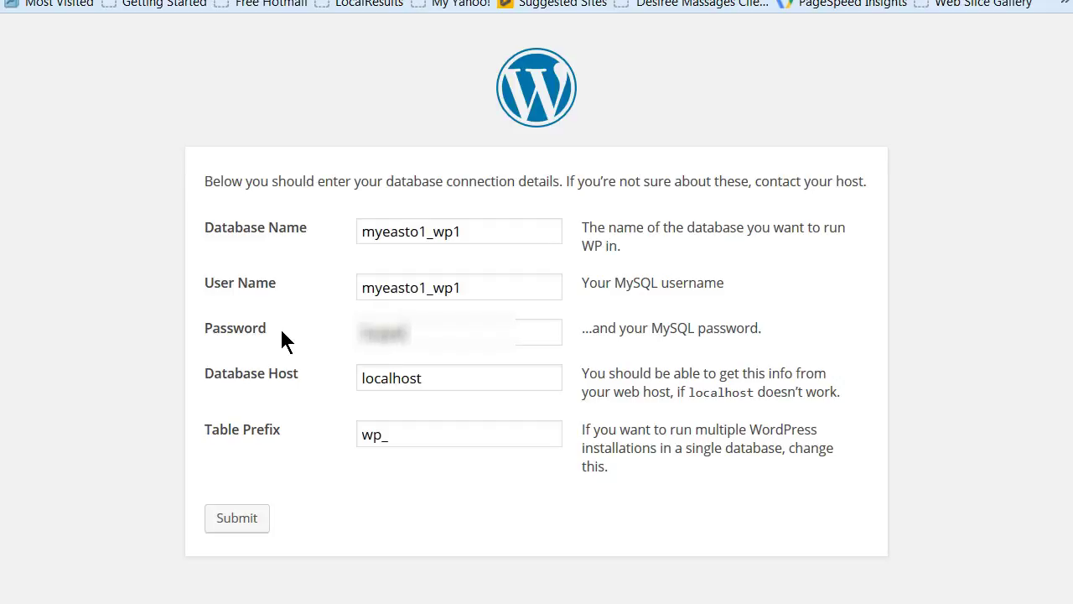
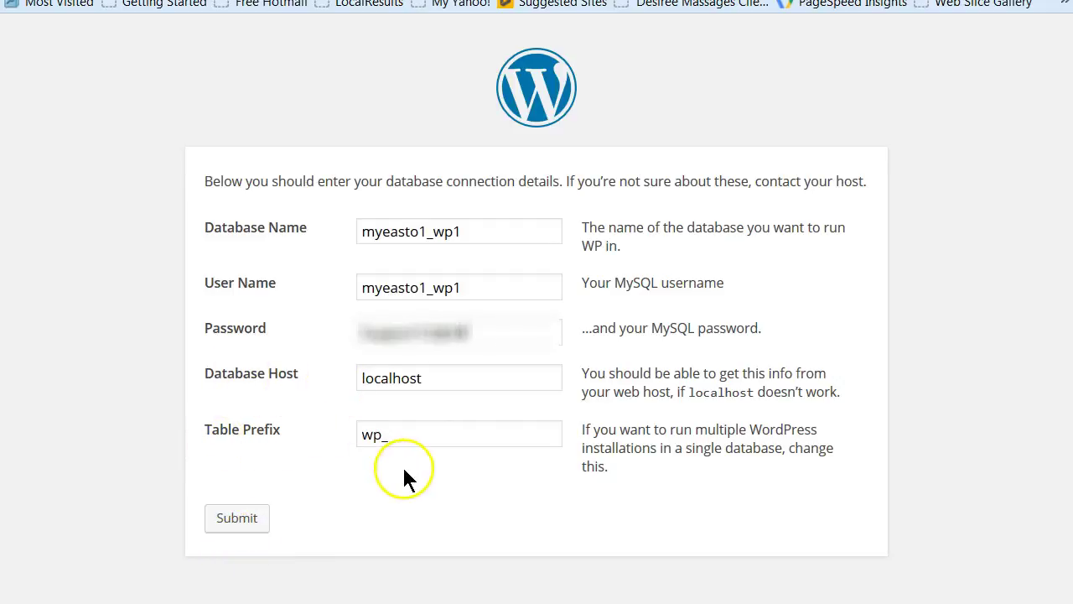
pyautogui.click(243, 519)
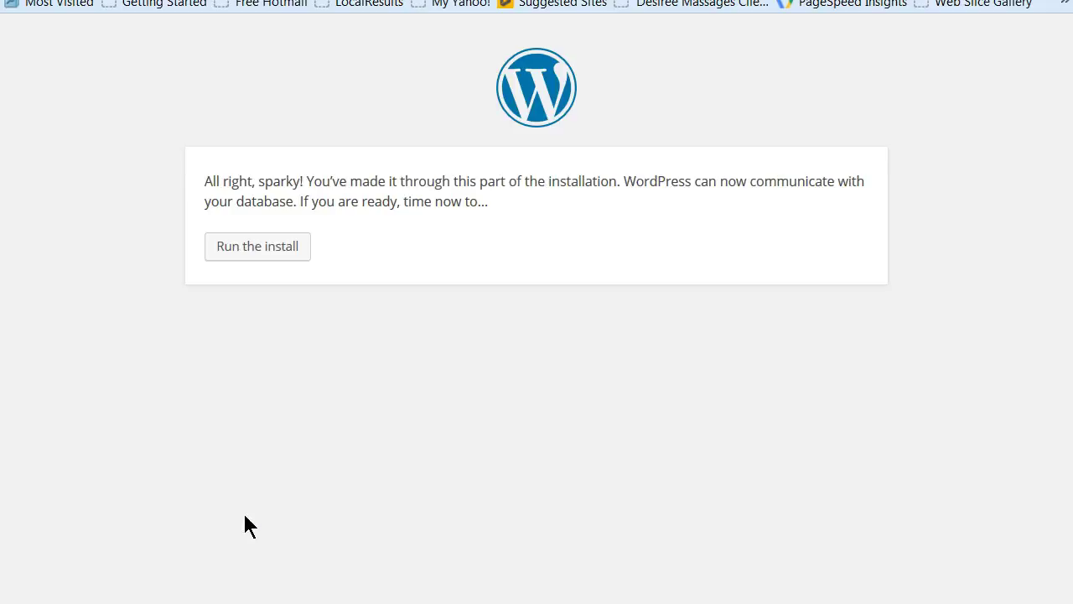
pyautogui.click(269, 258)
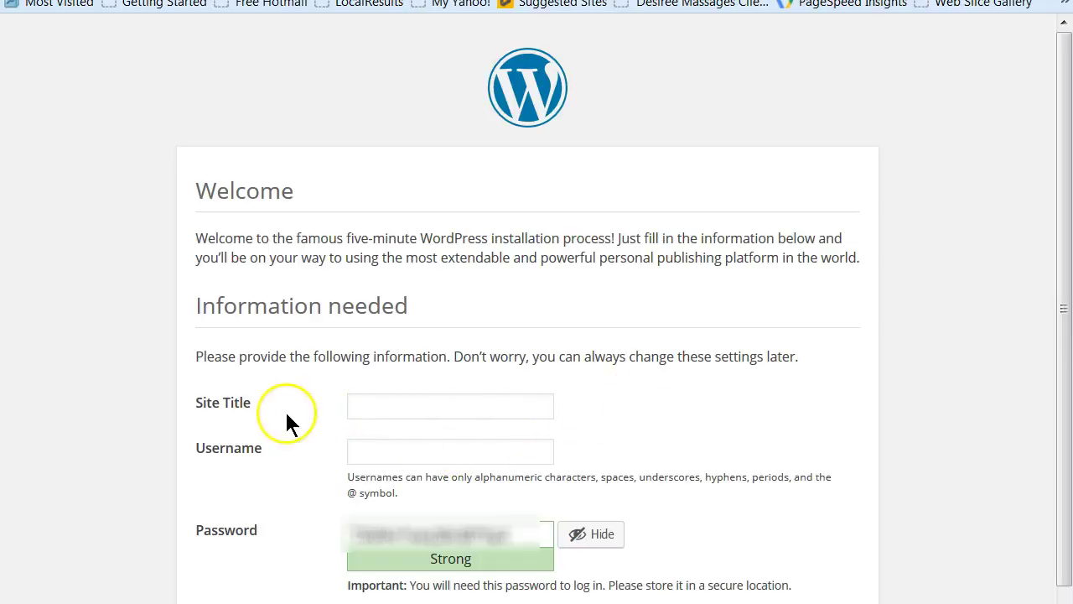
# Enter admin as the site username and copy the generated password
pyautogui.click(452, 452)
pyautogui.write('admin')
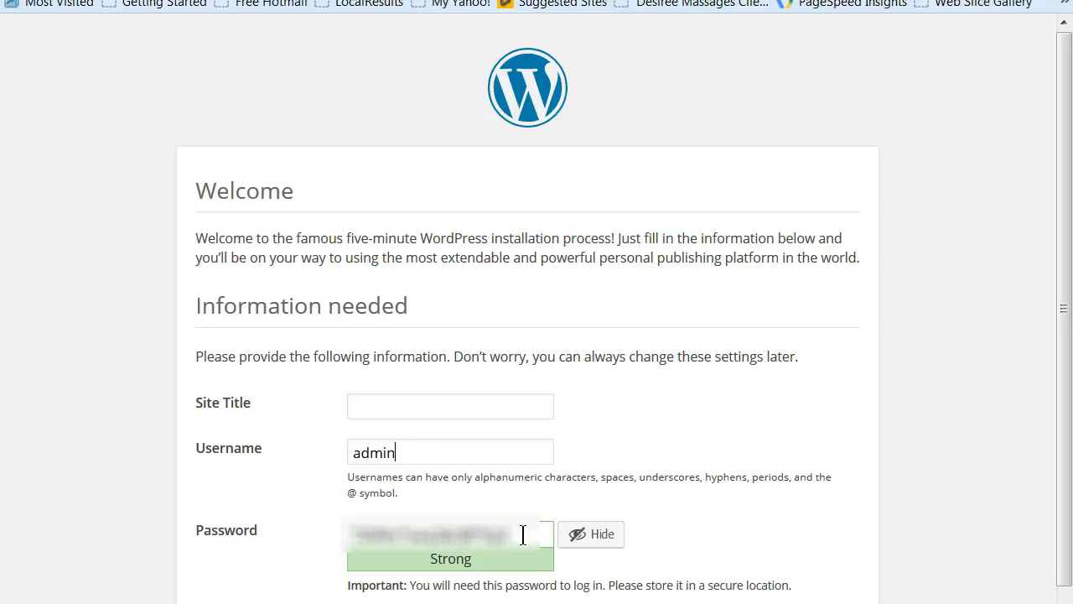
pyautogui.moveTo(520, 535); pyautogui.dragTo(346, 527)
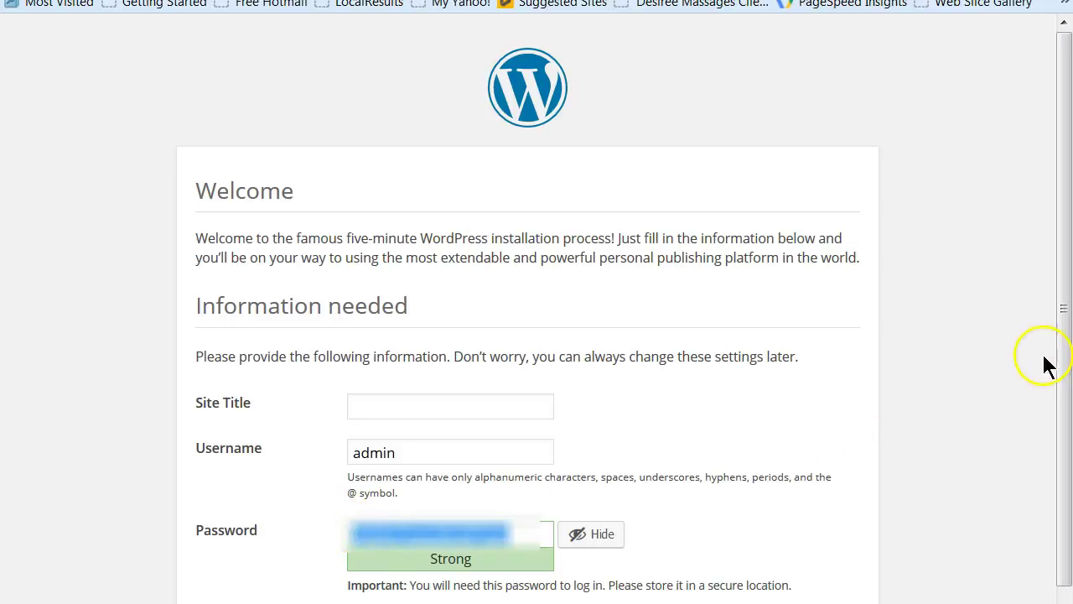
pyautogui.moveTo(1068, 394); pyautogui.dragTo(1066, 491)
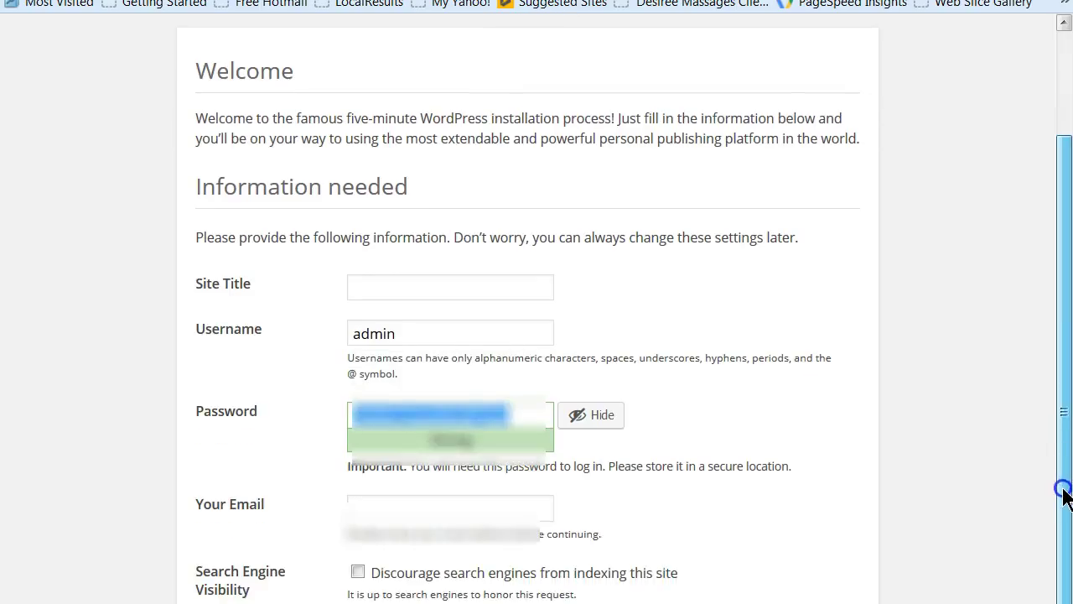
# Fill in the admin e-mail from autocomplete, submit the install, and decline saving the login
pyautogui.click(427, 503)
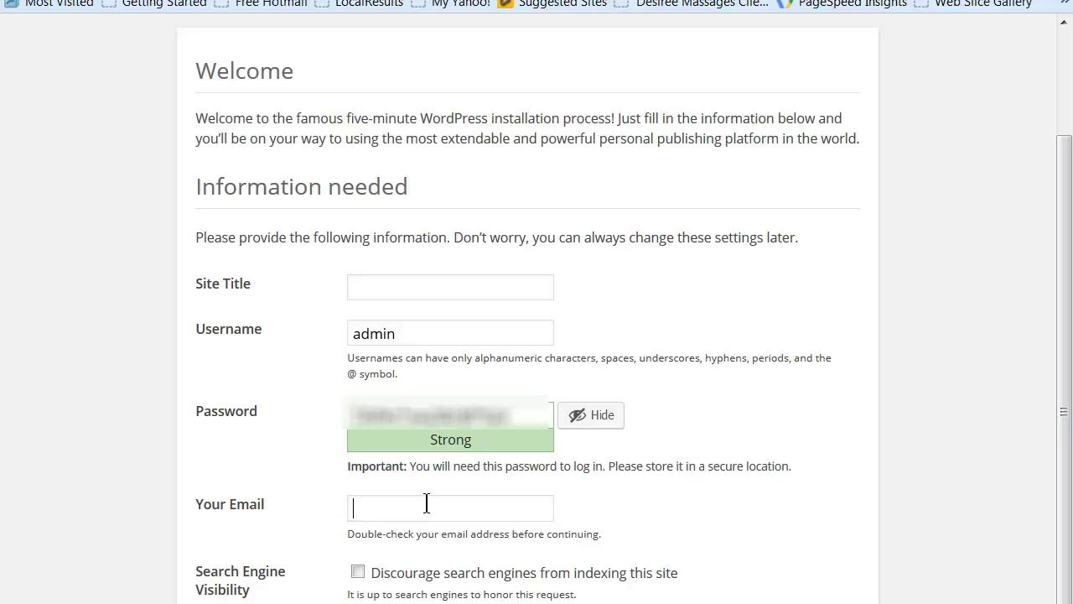
pyautogui.write('info@')
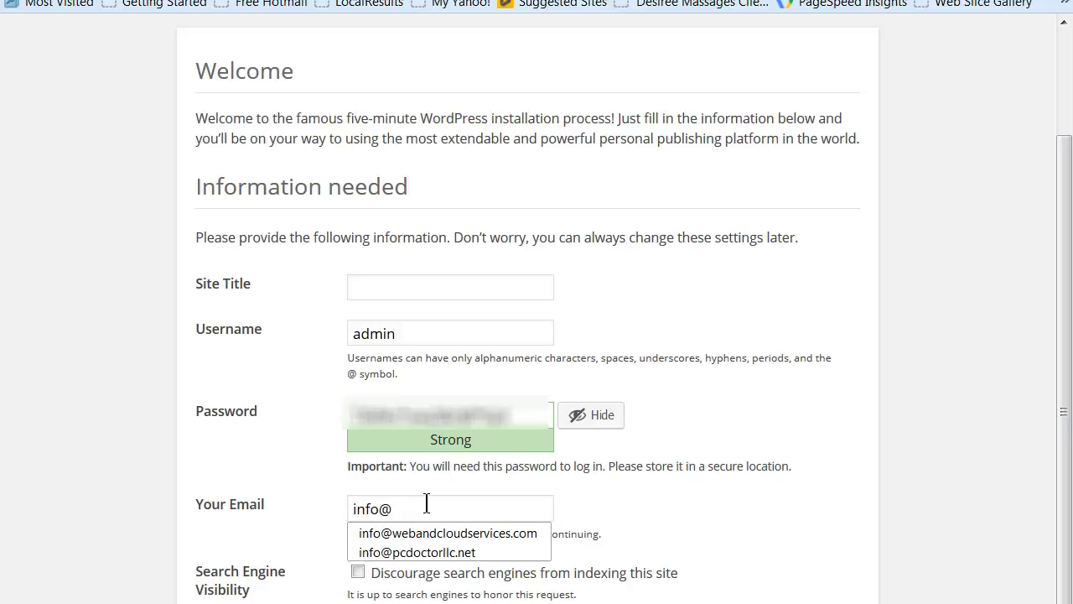
pyautogui.click(476, 535)
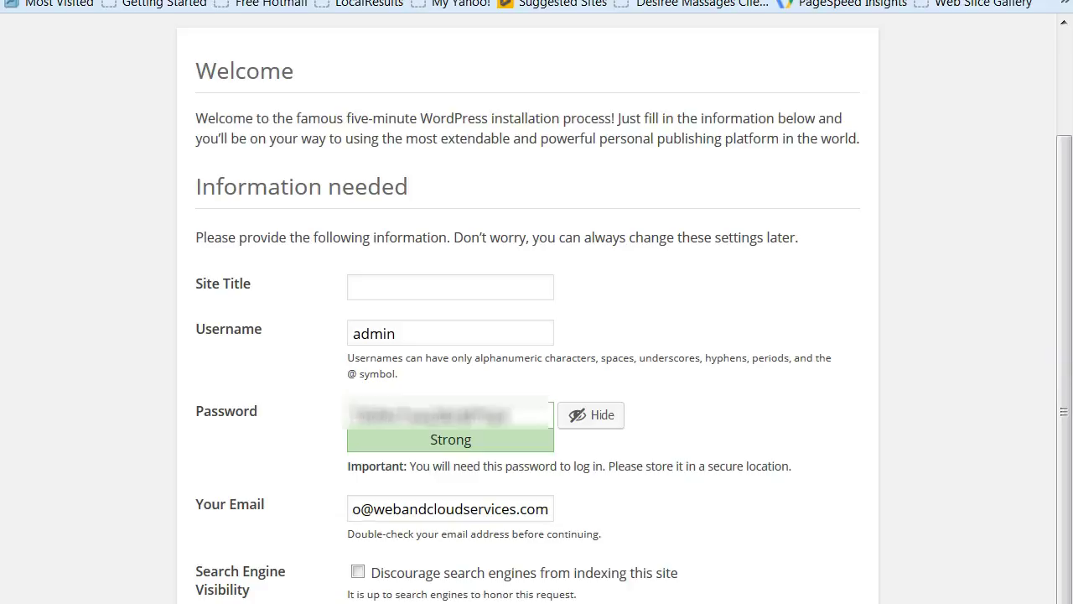
pyautogui.press('Return')
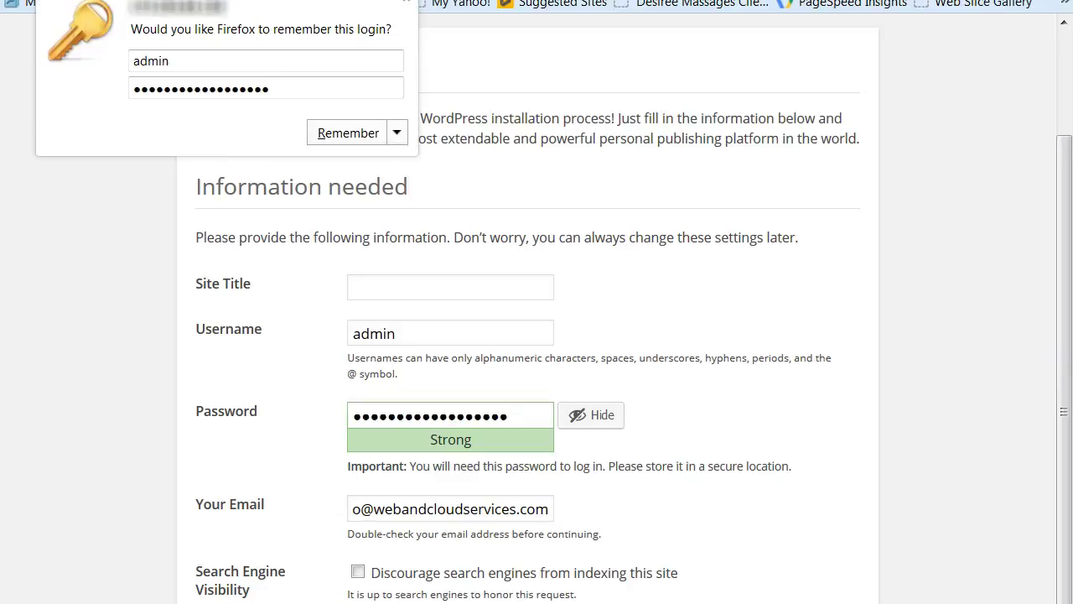
pyautogui.click(396, 134)
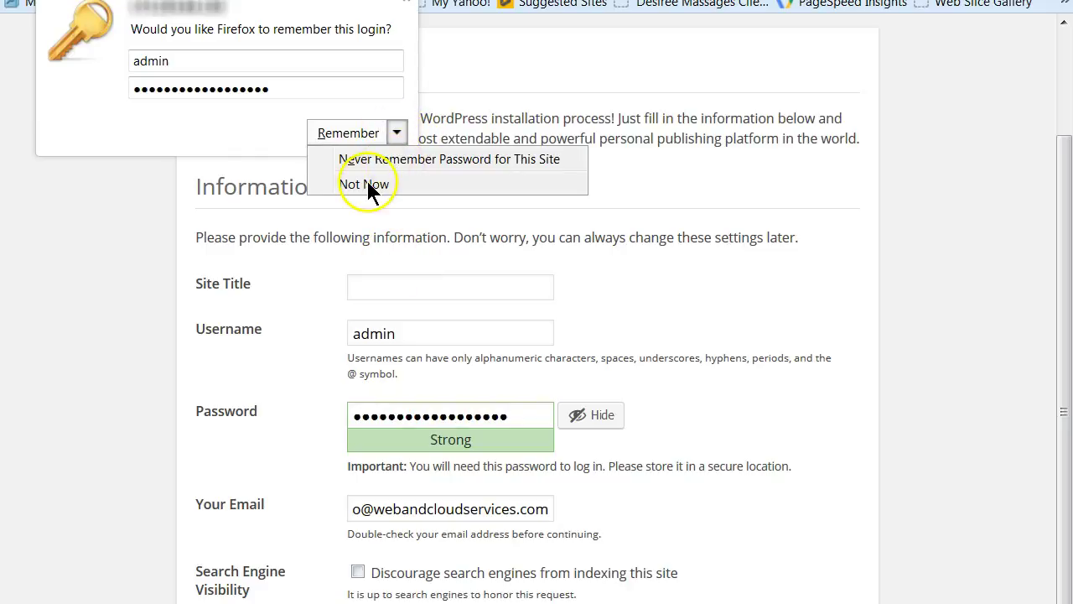
pyautogui.click(366, 178)
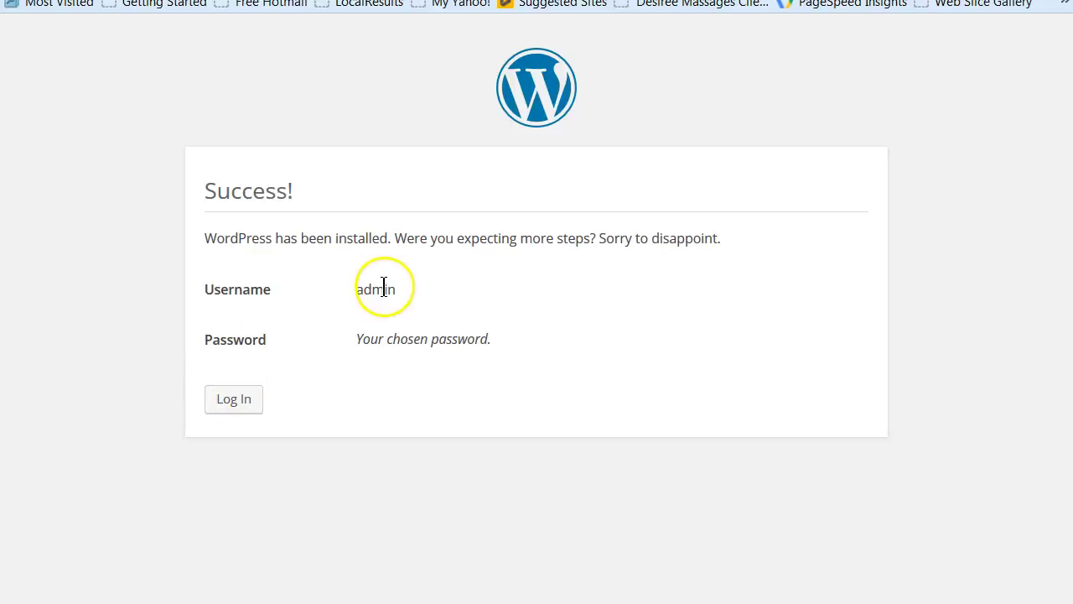
# Log in as admin with the copied password to reach the WordPress 4.4 Dashboard
pyautogui.click(237, 399)
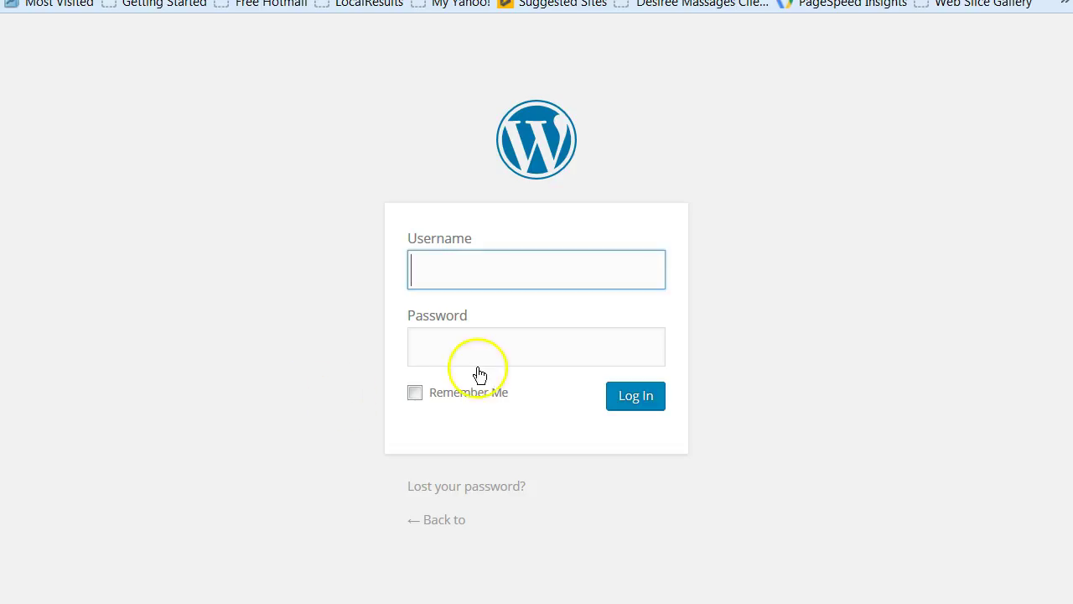
pyautogui.click(458, 267)
pyautogui.write('admin')
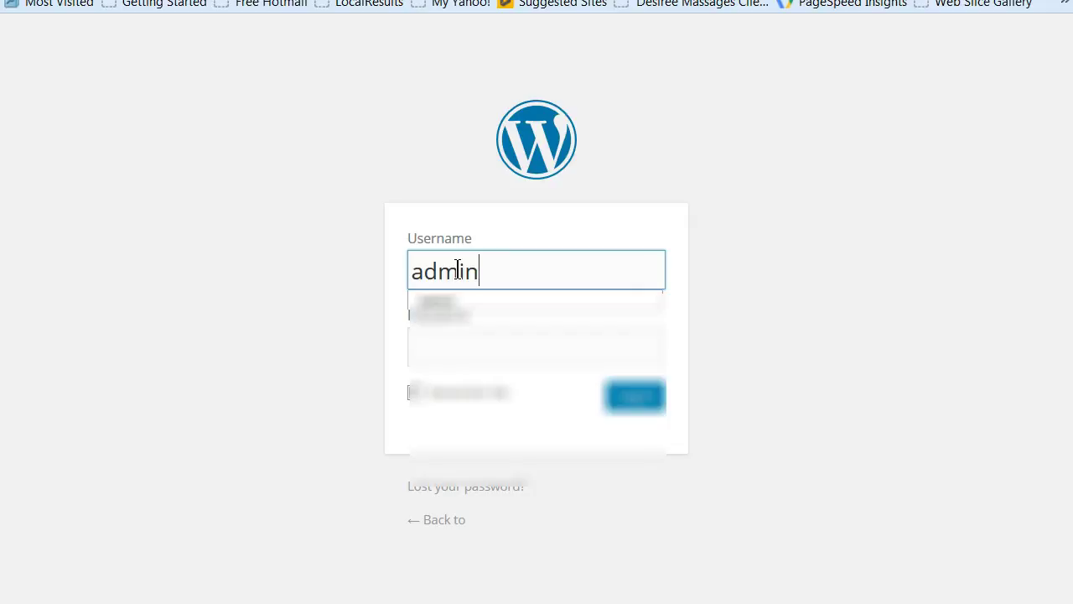
pyautogui.click(462, 318)
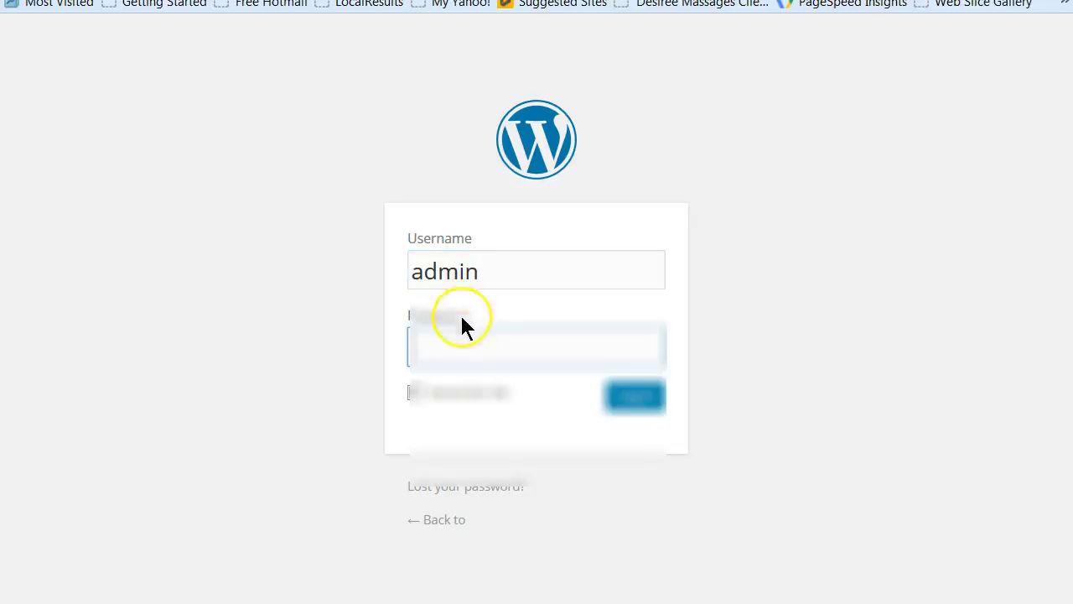
pyautogui.hotkey('ctrl', 'v')
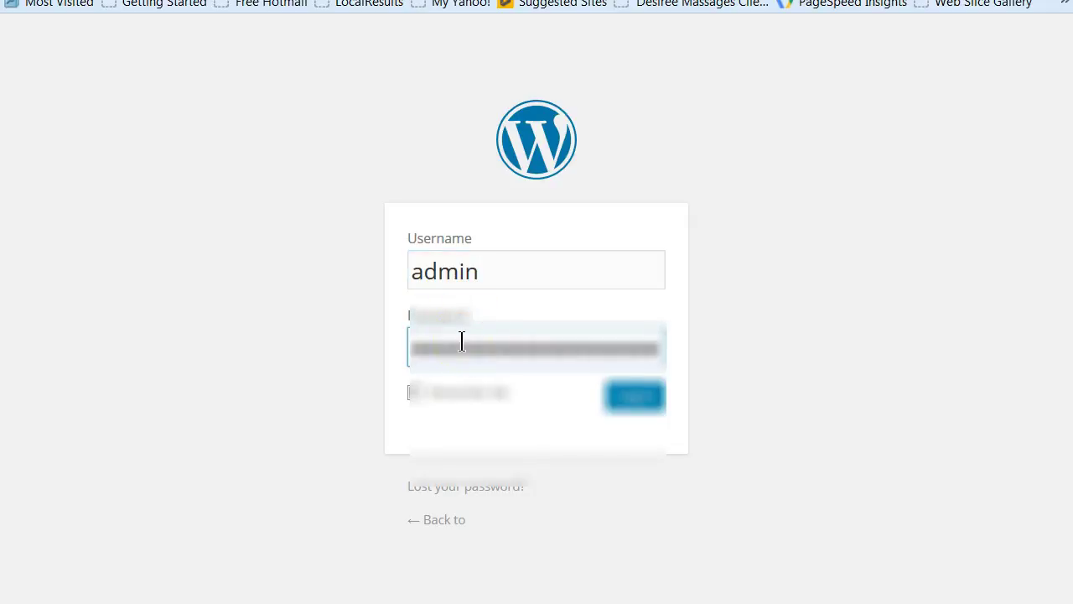
pyautogui.press('Return')
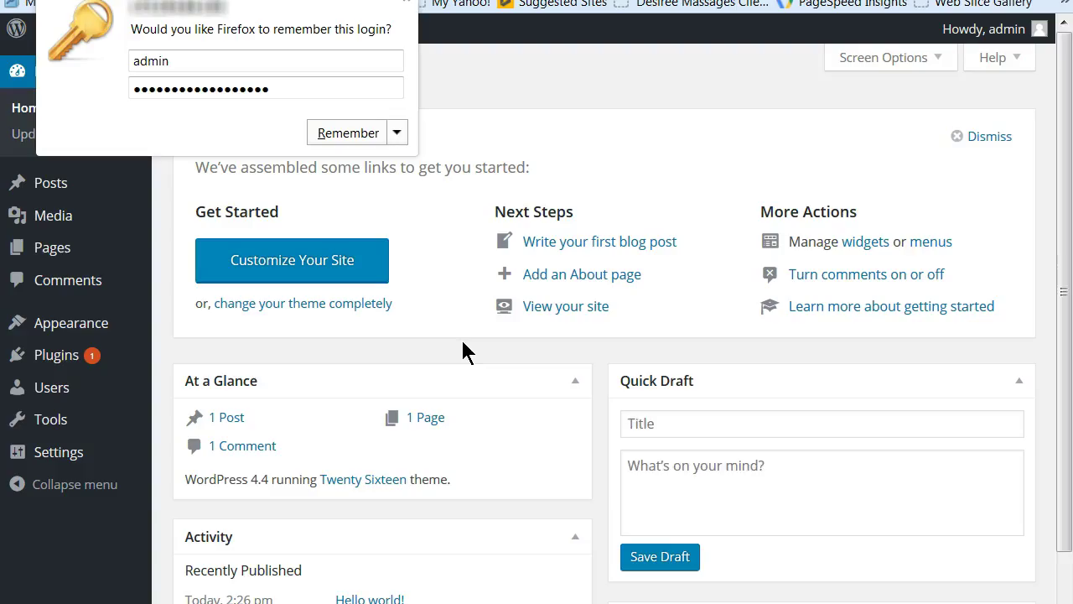
pyautogui.click(396, 132)
# Never remember the password, update the Akismet plugin, then visit the site's front page
pyautogui.click(388, 161)
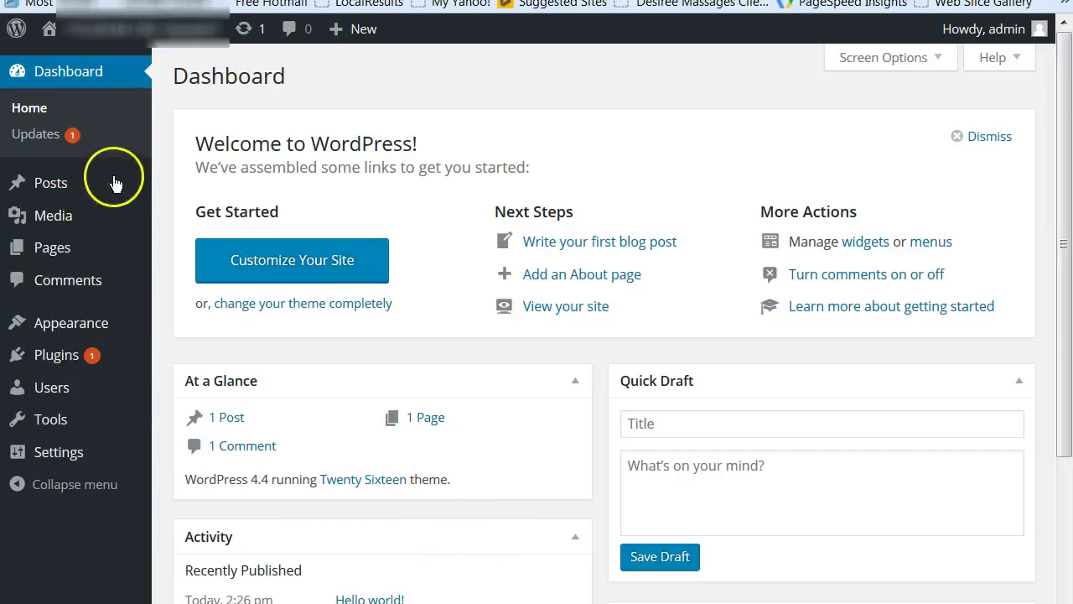
pyautogui.click(39, 147)
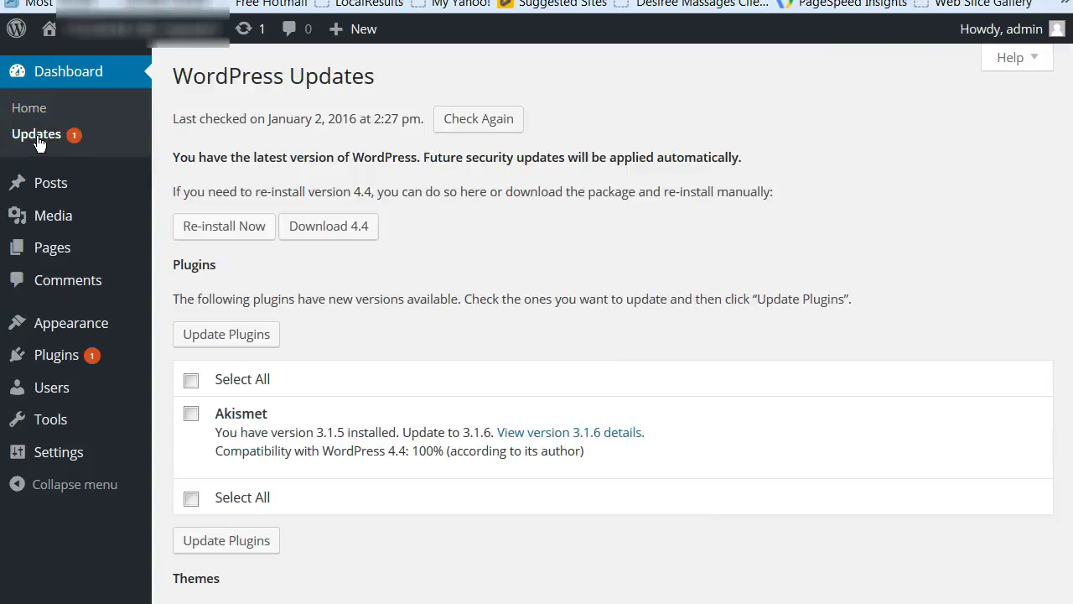
pyautogui.click(191, 414)
pyautogui.click(212, 331)
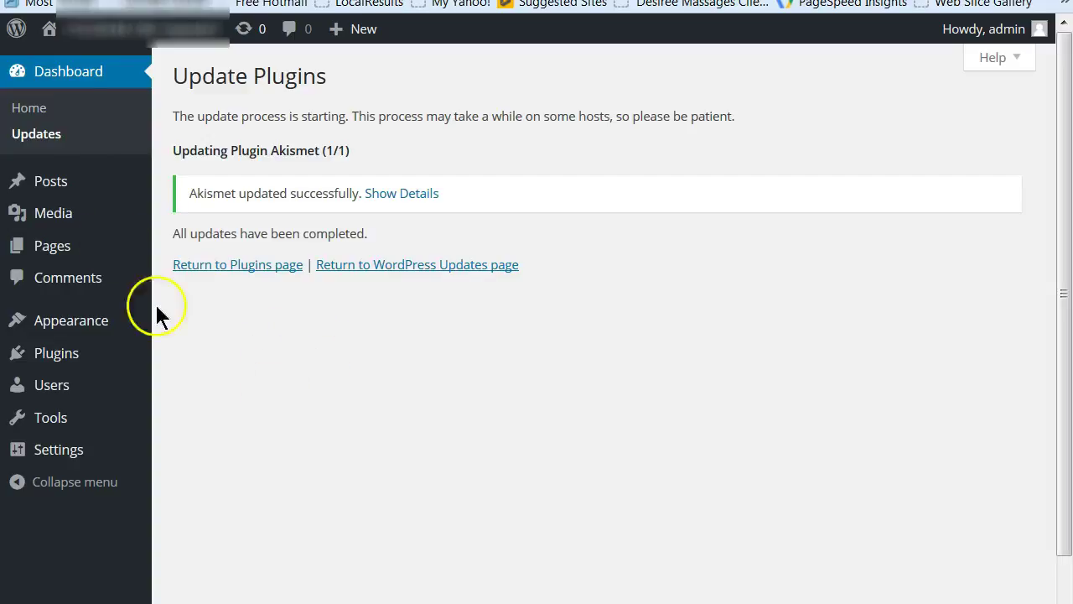
pyautogui.moveTo(114, 35)
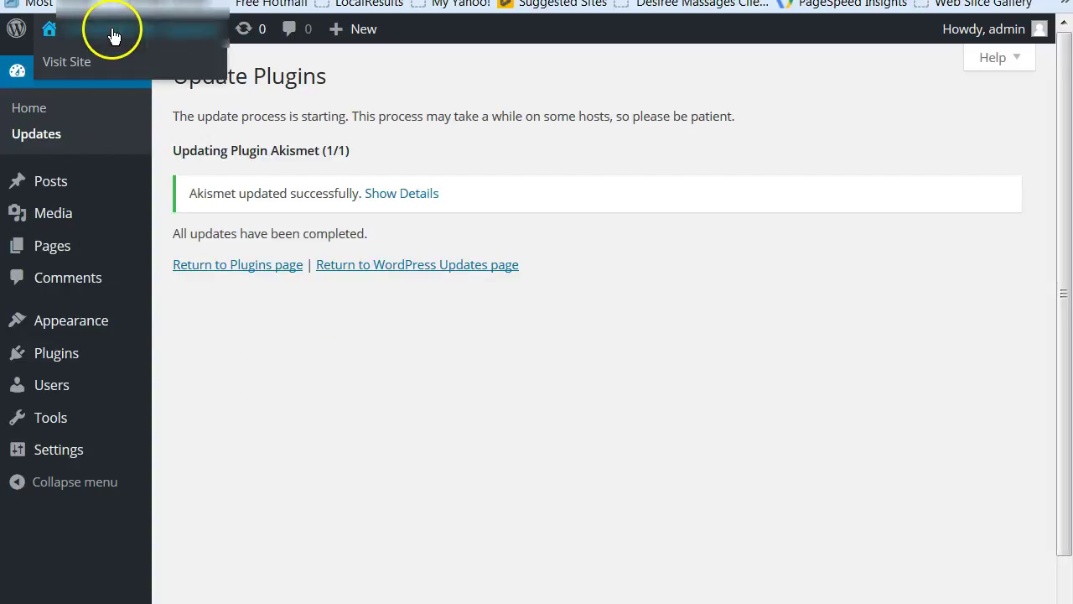
pyautogui.click(71, 63)
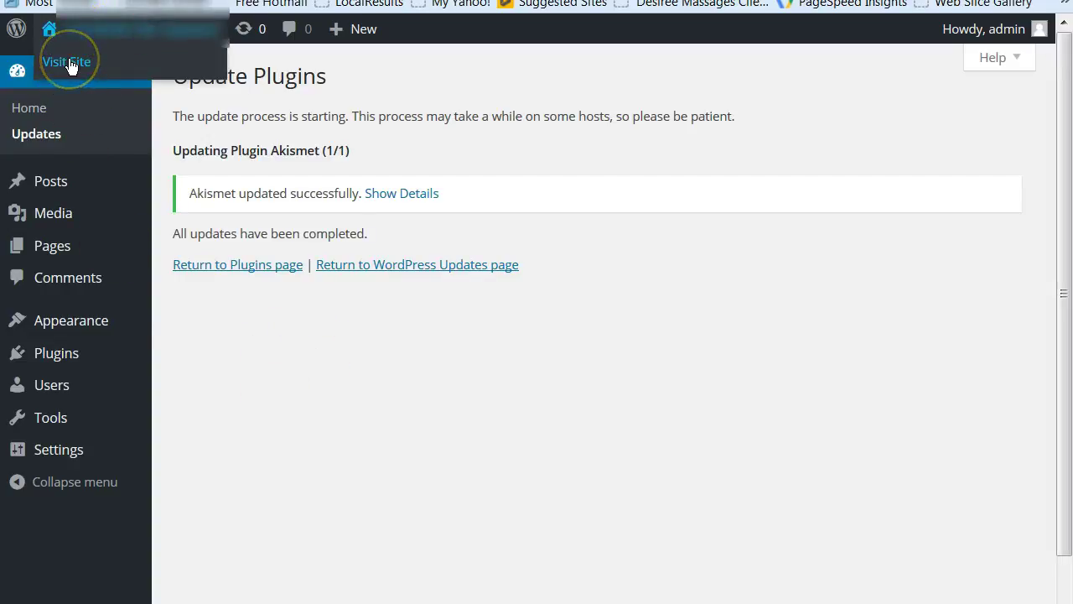